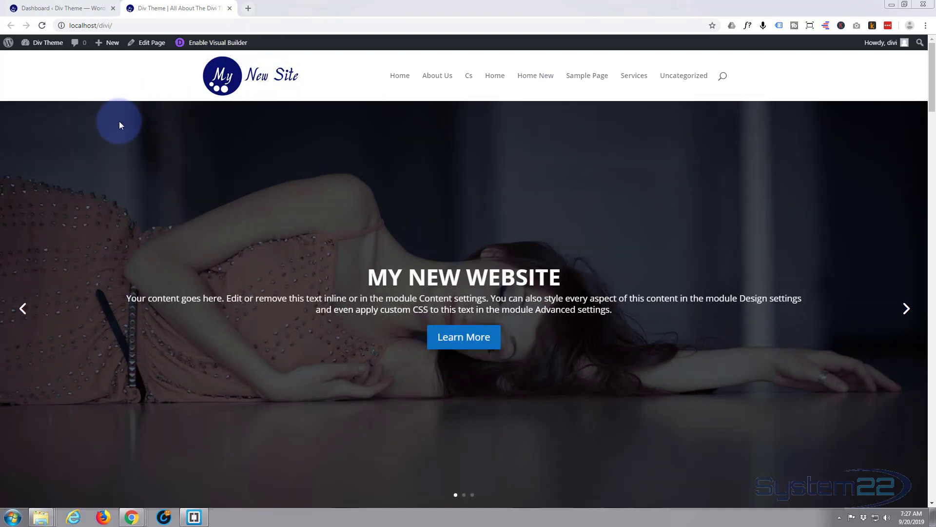
# Create a new WordPress page titled 'Vertical page', correcting a typo in the title
pyautogui.click(41, 10)
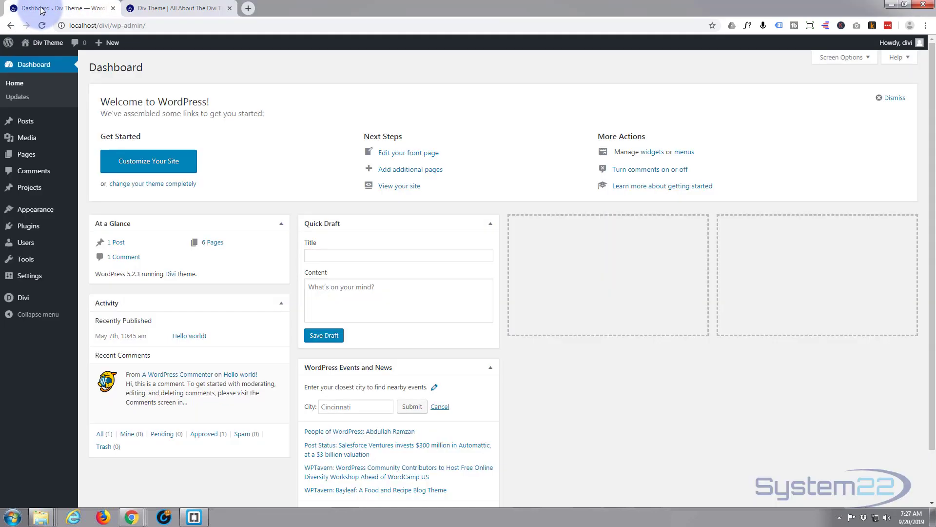
pyautogui.moveTo(115, 46)
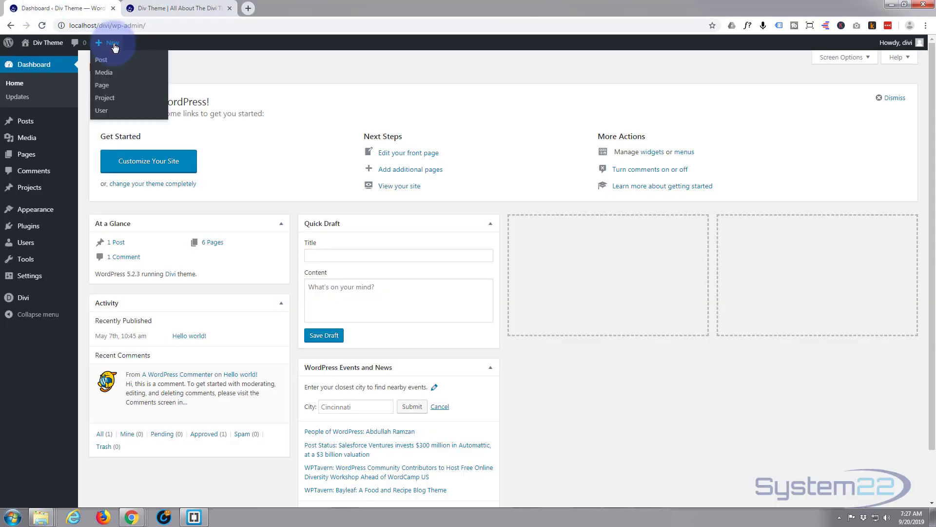
pyautogui.click(106, 91)
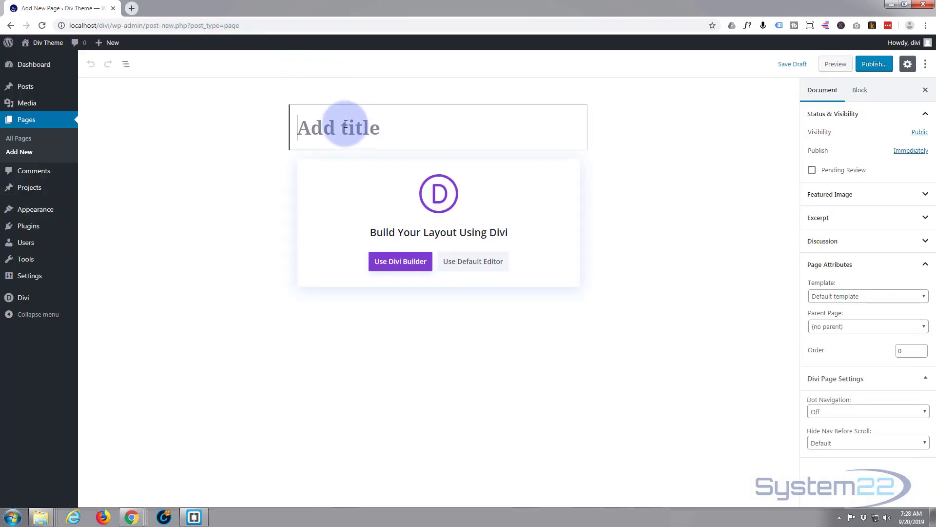
pyautogui.write('Verticasl page')
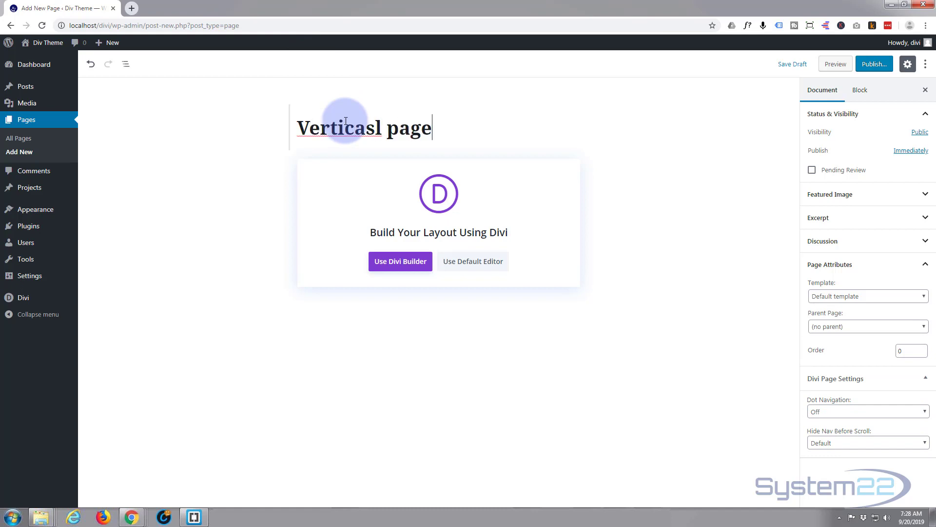
pyautogui.click(368, 137)
pyautogui.press('Delete')
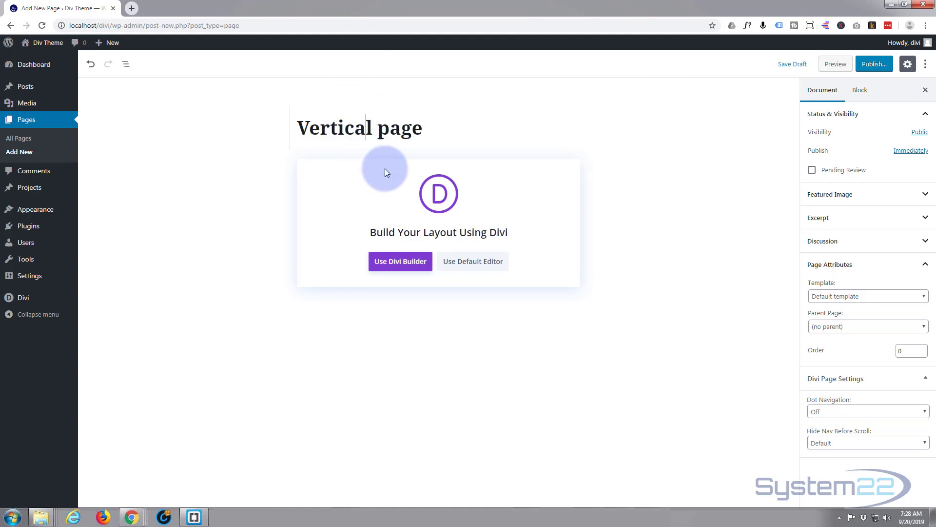
# Switch the page to Divi, build from scratch with one full-width column, and browse modules
pyautogui.click(399, 266)
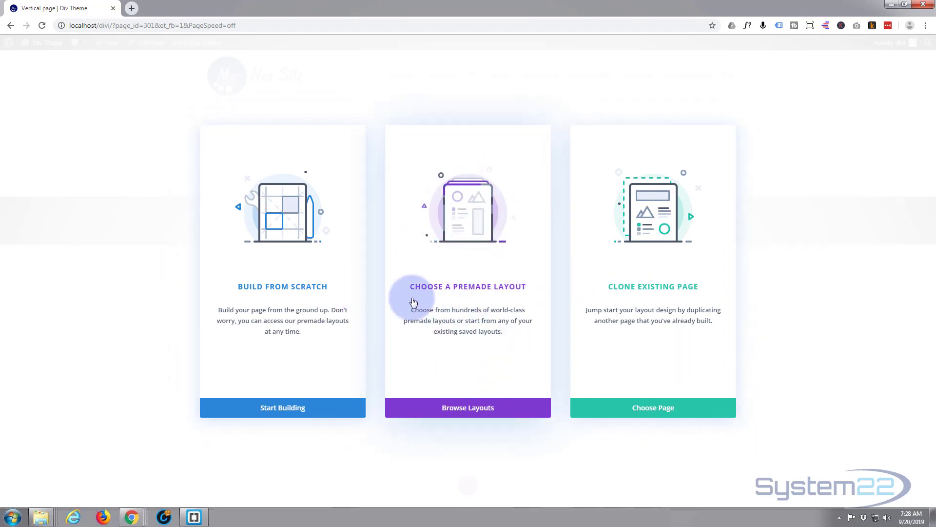
pyautogui.click(276, 410)
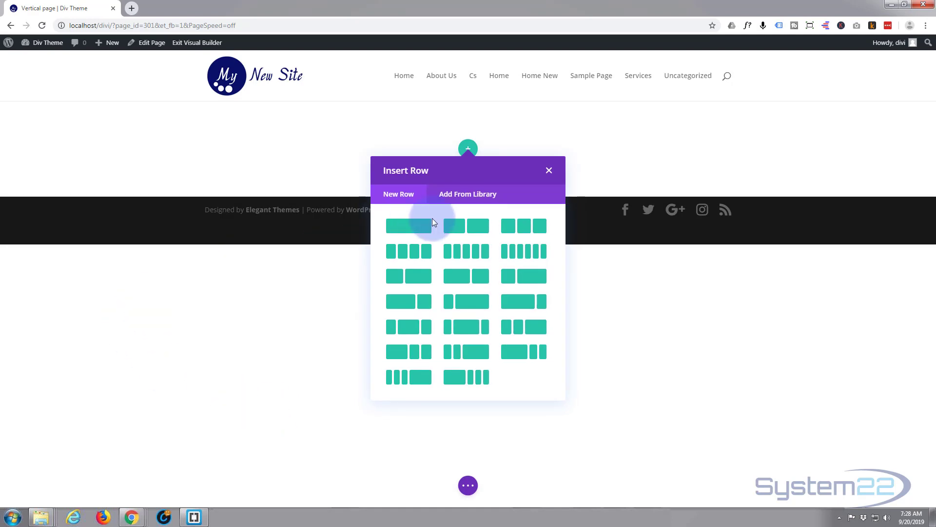
pyautogui.click(404, 230)
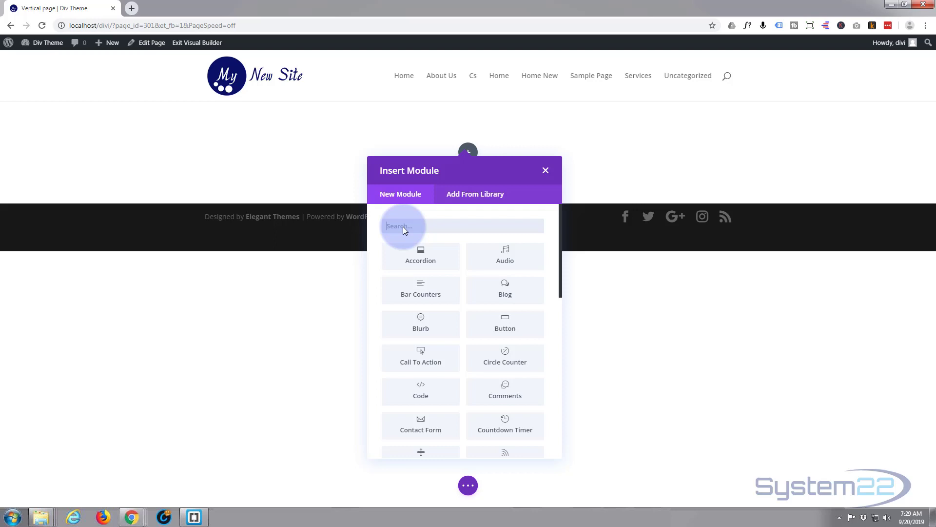
pyautogui.scroll(-8, 441, 286)
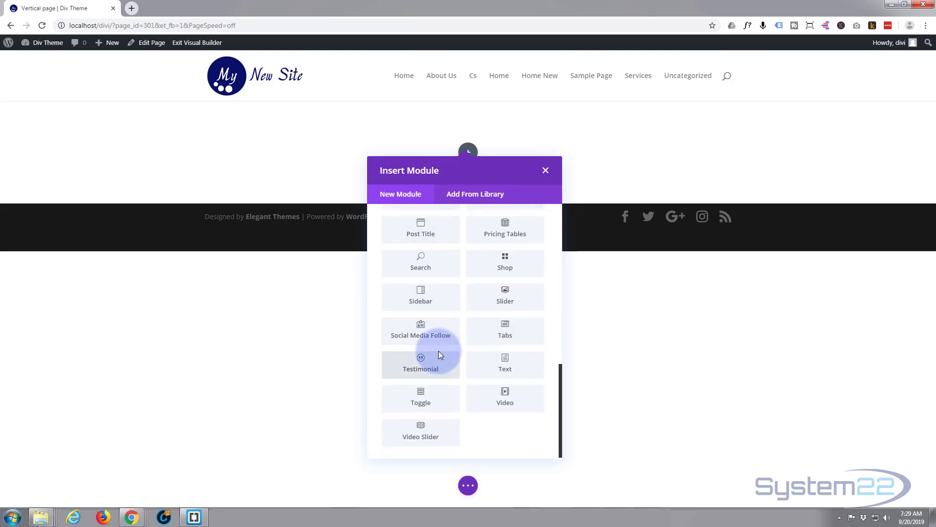
pyautogui.scroll(5, 439, 354)
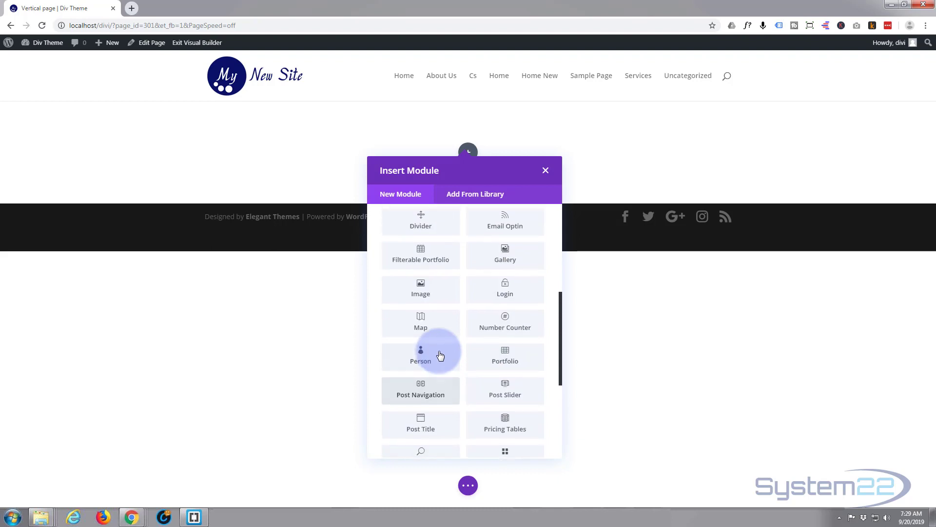
pyautogui.scroll(1, 441, 355)
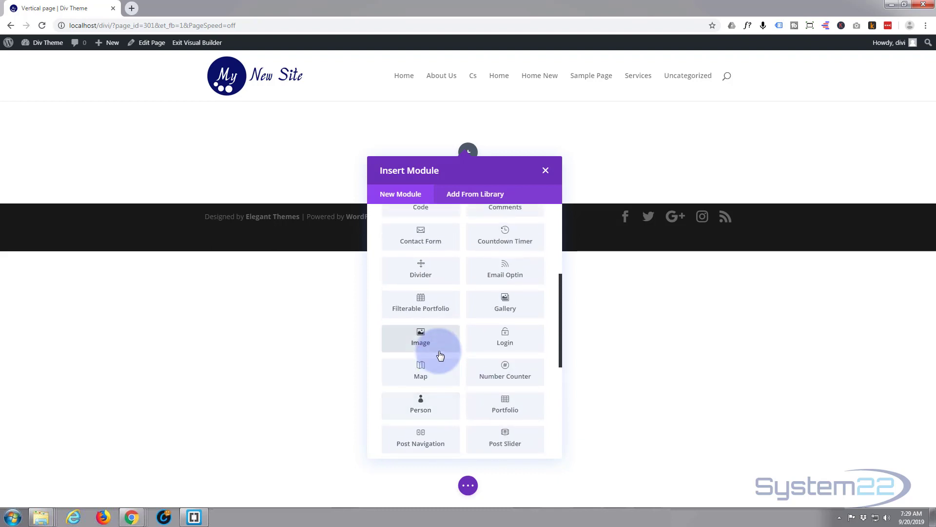
pyautogui.scroll(3, 440, 355)
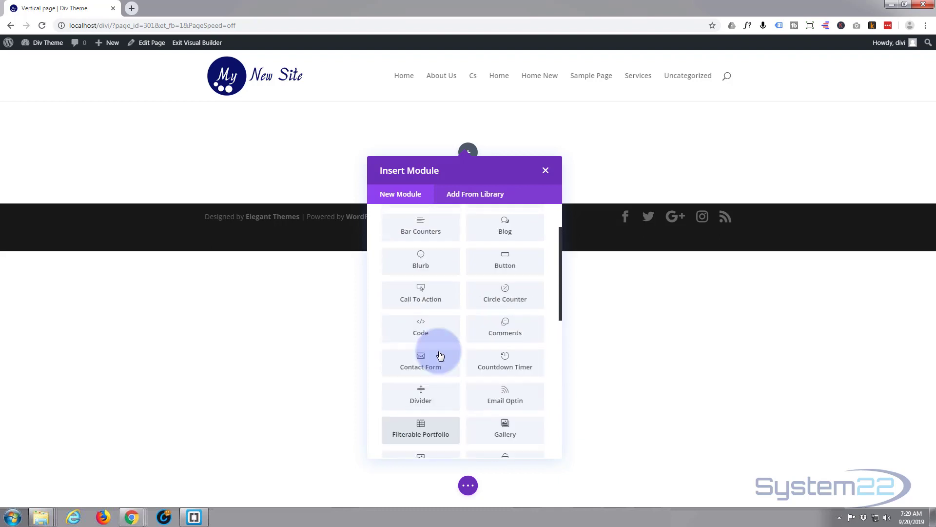
pyautogui.scroll(1, 441, 355)
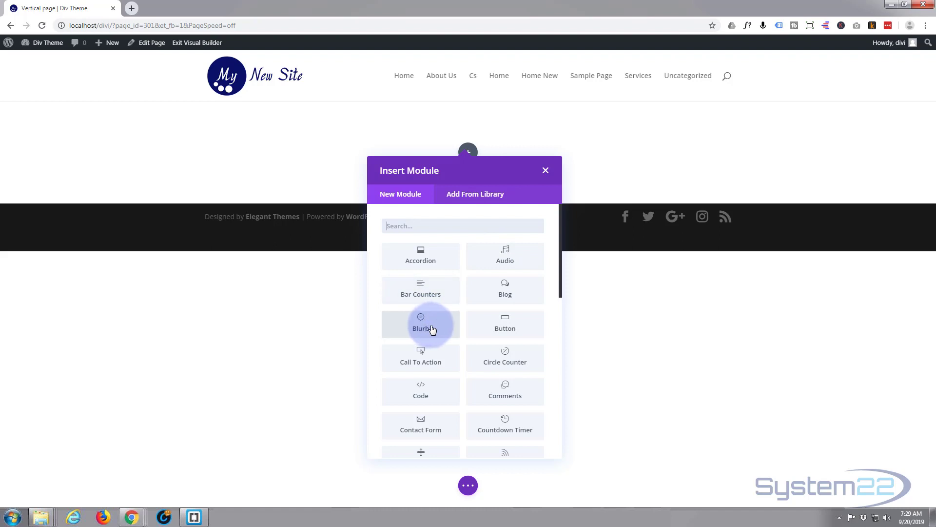
# Insert a Call To Action module and title it 'My Big News'
pyautogui.click(416, 359)
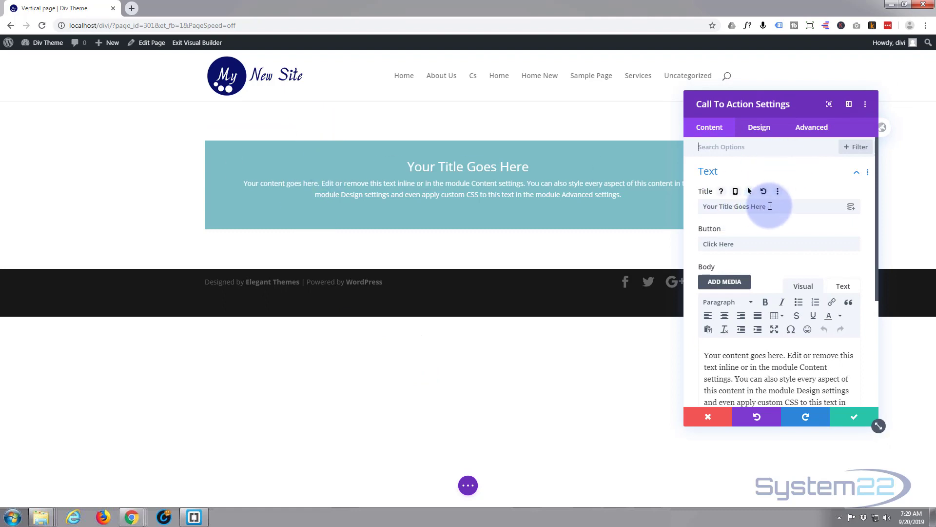
pyautogui.moveTo(769, 195); pyautogui.dragTo(664, 208)
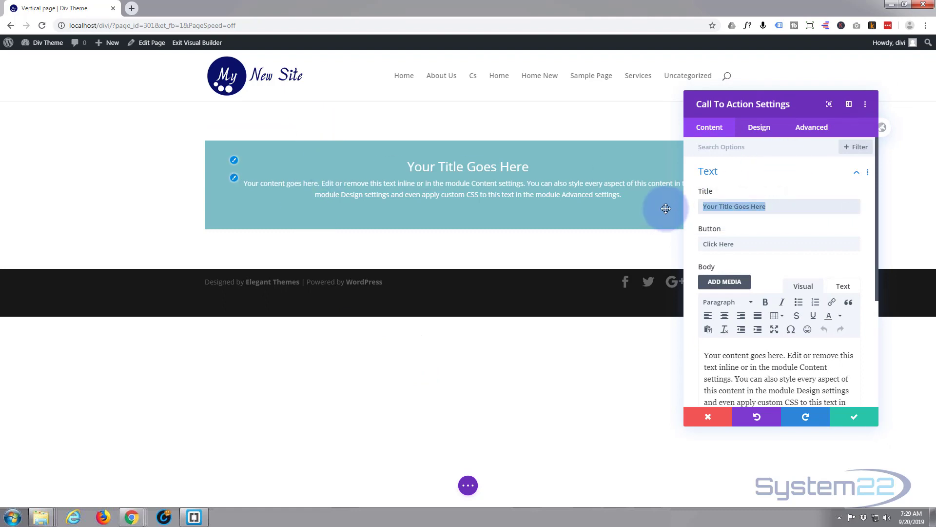
pyautogui.write('My Big News')
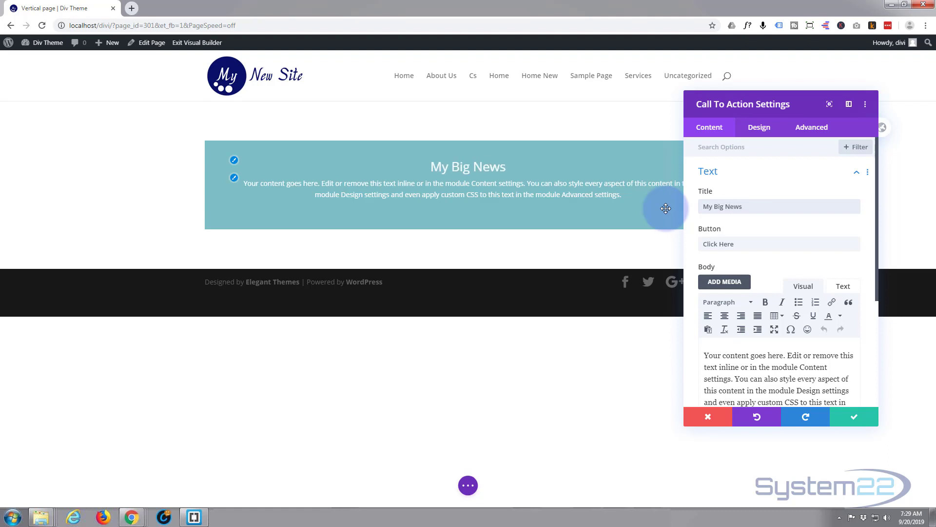
# Set the module's Click Here button link URL to '#'
pyautogui.scroll(-2, 768, 188)
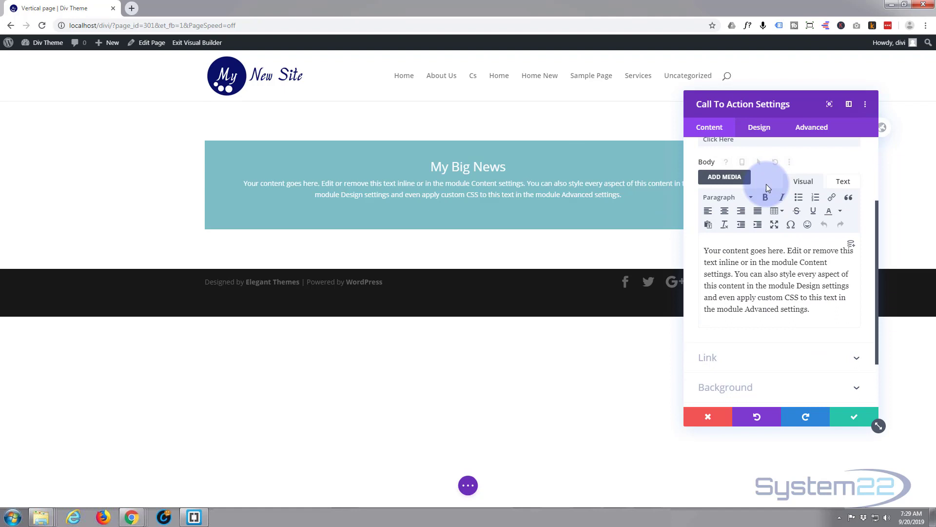
pyautogui.scroll(-2, 768, 190)
pyautogui.click(762, 287)
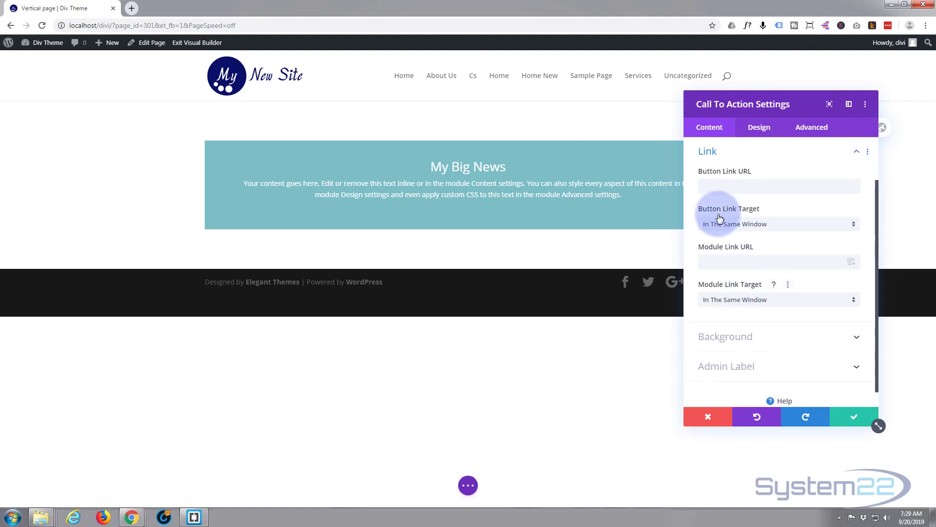
pyautogui.click(709, 186)
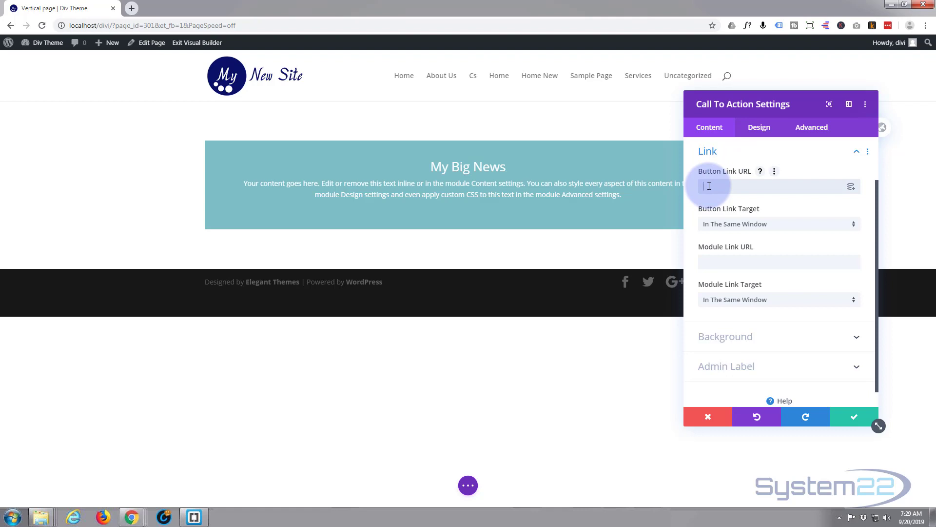
pyautogui.write('#')
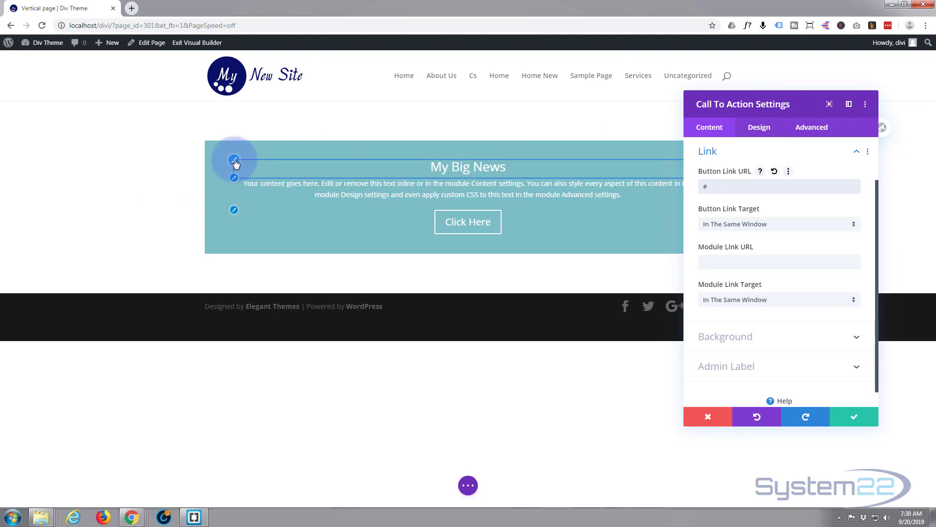
# Make the call-to-action title Ultra Bold and all uppercase
pyautogui.click(234, 162)
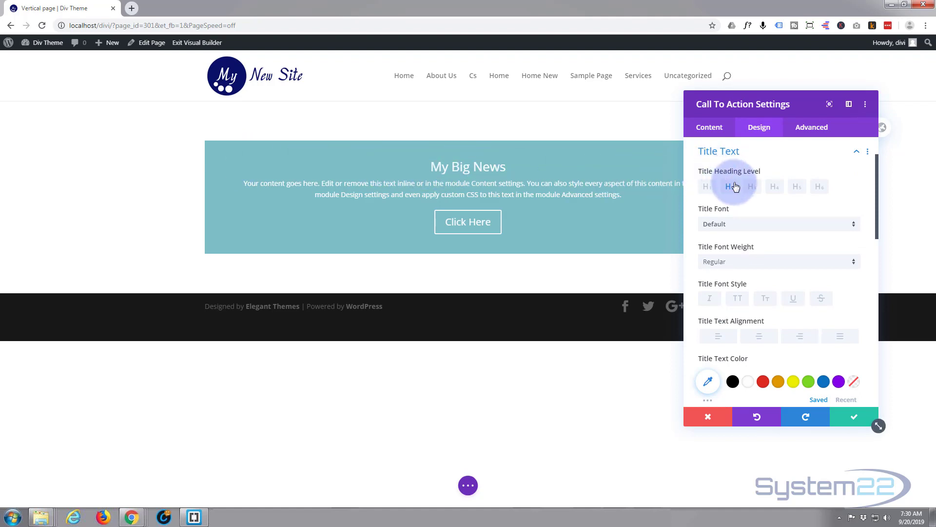
pyautogui.scroll(-1, 794, 242)
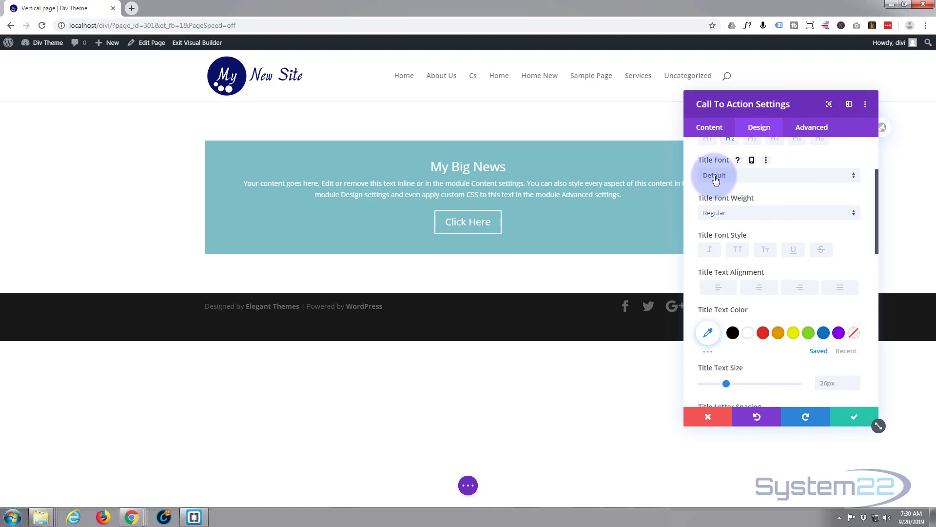
pyautogui.click(855, 218)
pyautogui.click(759, 284)
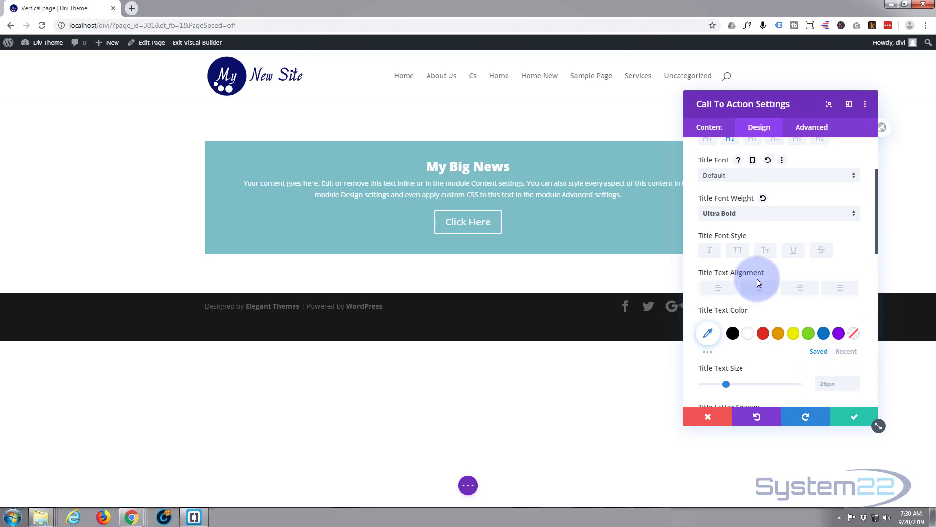
pyautogui.click(738, 250)
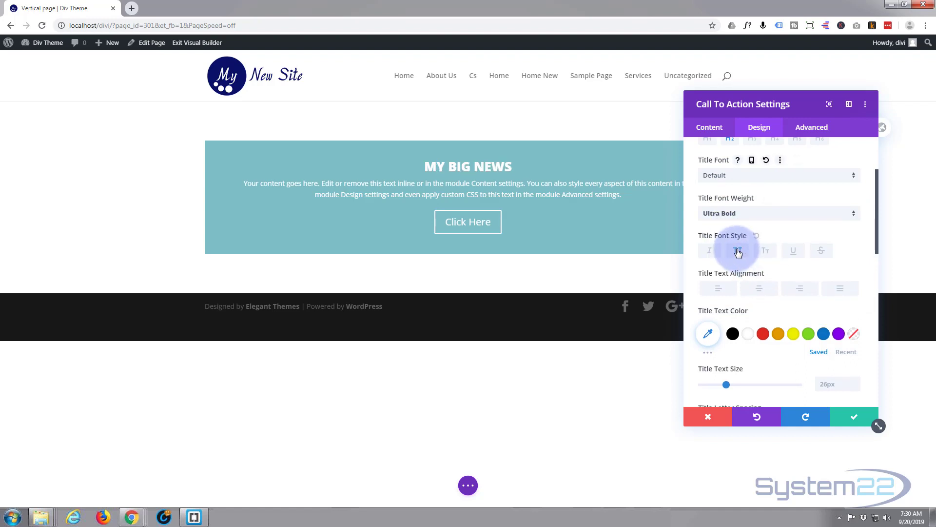
# Enlarge the title to 78px and tighten its letter spacing to -8px
pyautogui.scroll(-1, 750, 264)
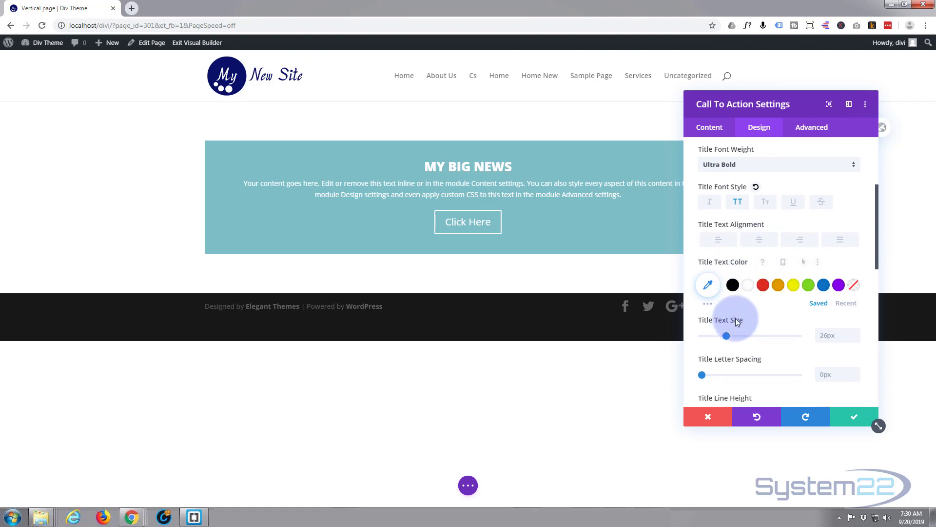
pyautogui.scroll(-2, 736, 315)
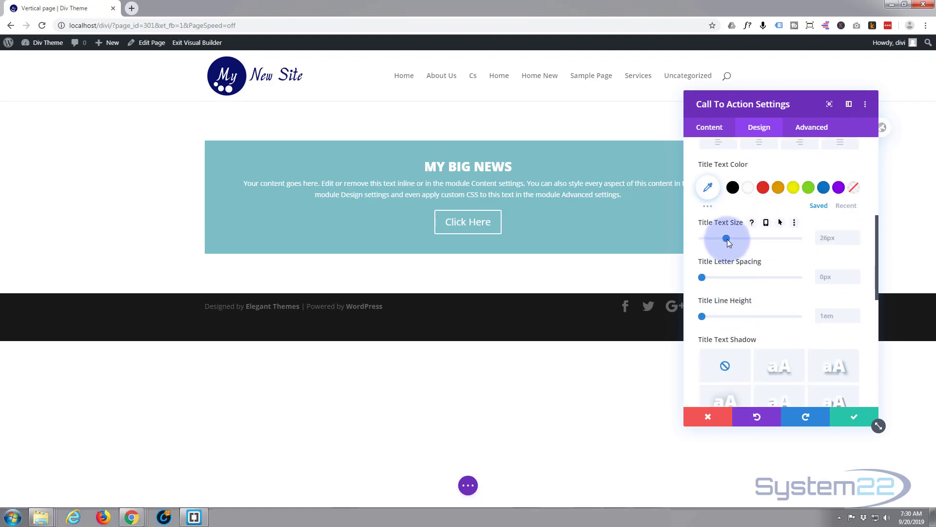
pyautogui.moveTo(727, 239); pyautogui.dragTo(793, 239)
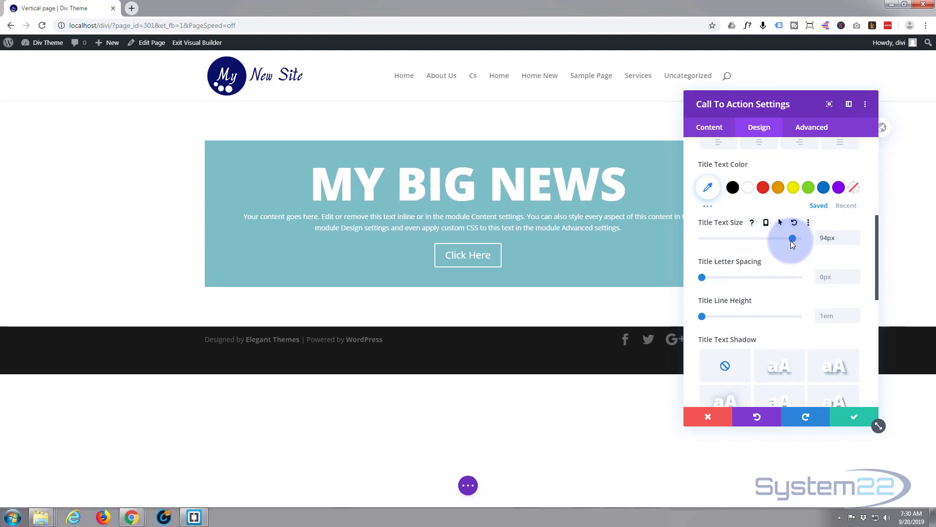
pyautogui.click(857, 279)
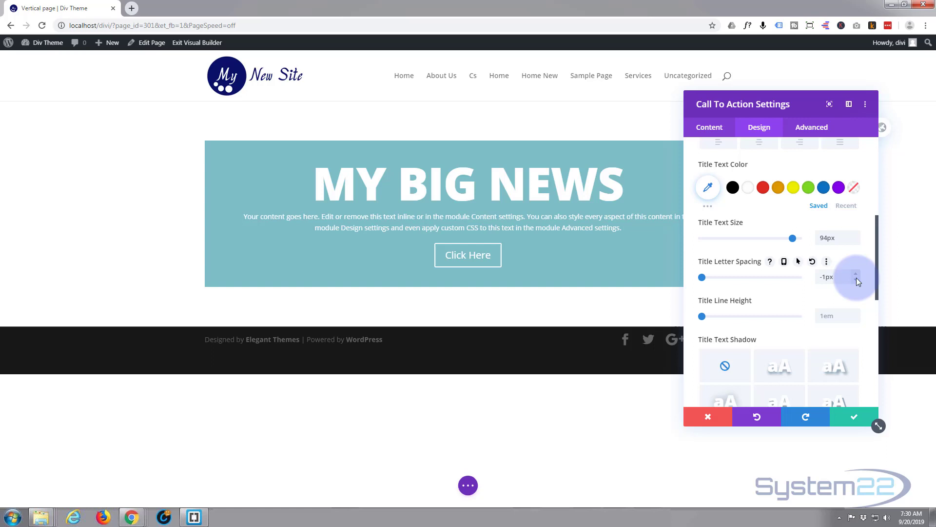
pyautogui.click(856, 278)
pyautogui.click(857, 278)
pyautogui.click(857, 278)
pyautogui.click(856, 278)
pyautogui.click(857, 278)
pyautogui.click(857, 278)
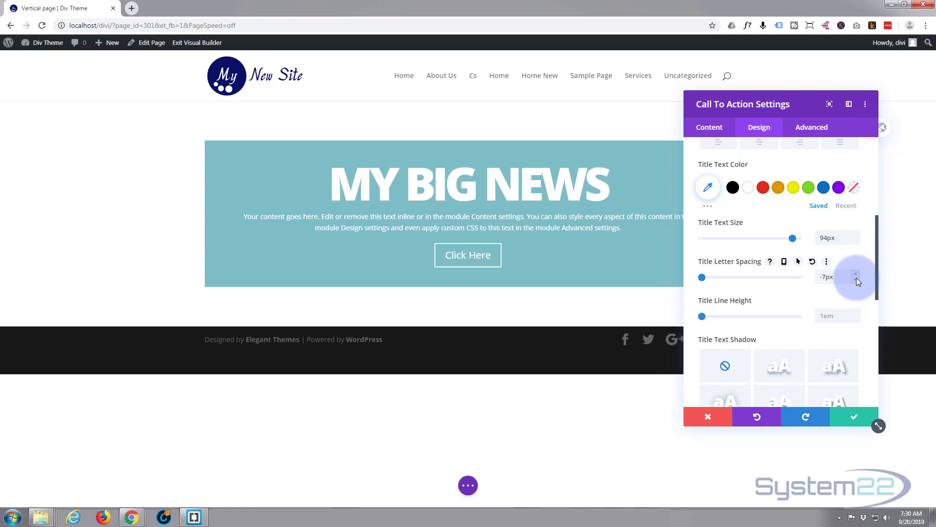
pyautogui.click(857, 278)
pyautogui.click(857, 278)
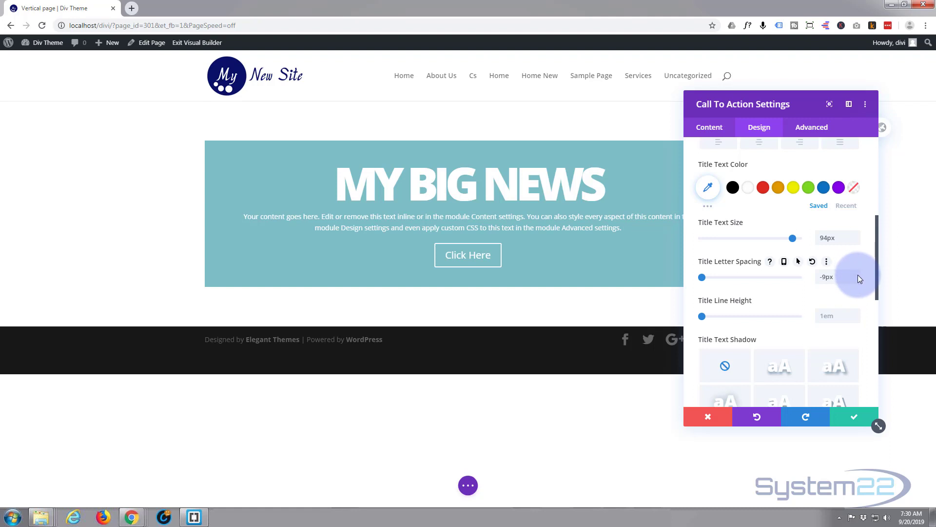
pyautogui.click(857, 275)
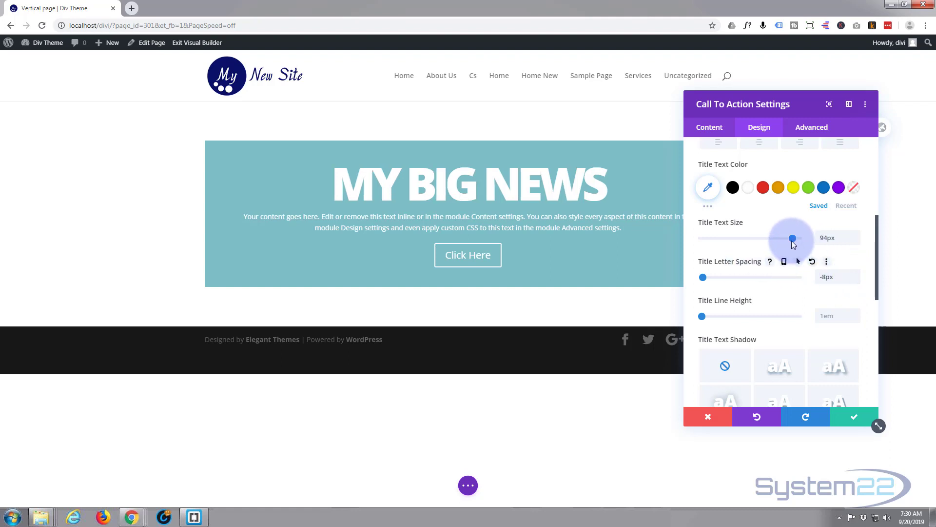
# Set the title text size to 100px and apply the third text shadow preset
pyautogui.moveTo(794, 239); pyautogui.dragTo(797, 239)
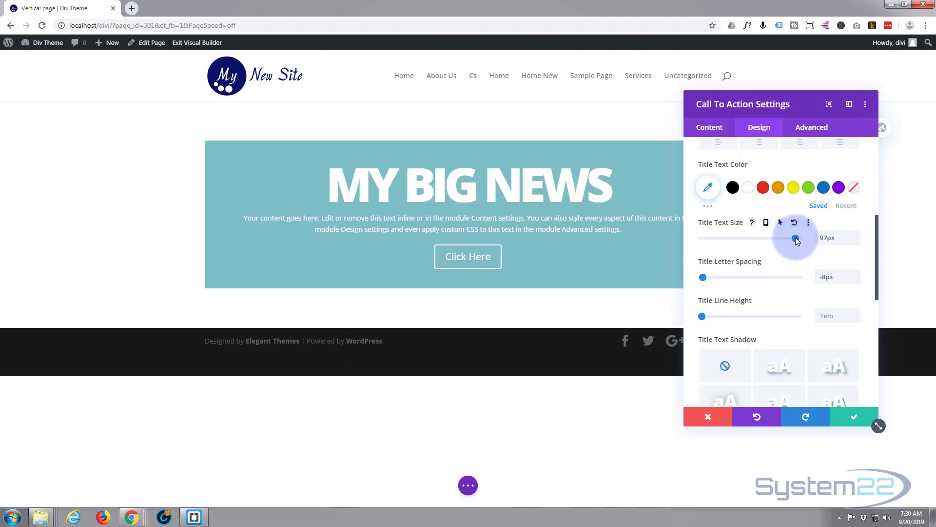
pyautogui.click(823, 239)
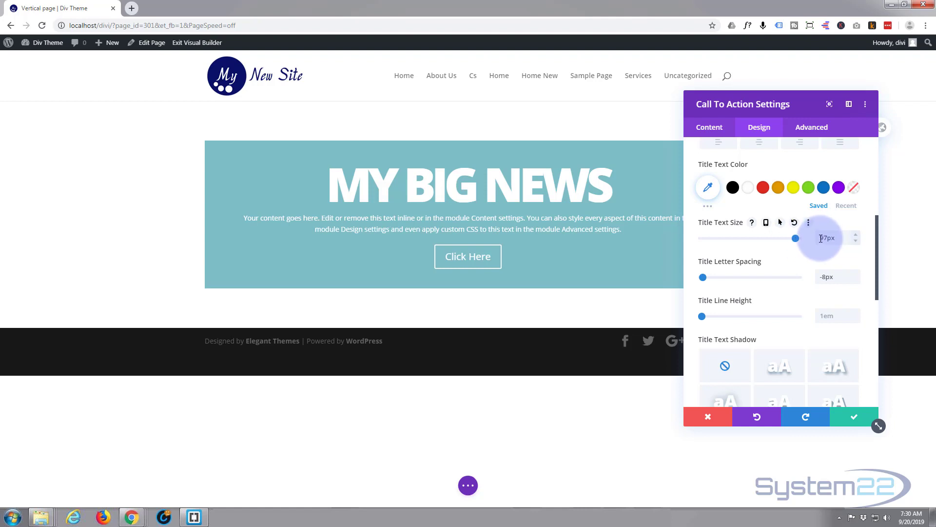
pyautogui.moveTo(822, 238); pyautogui.dragTo(841, 237)
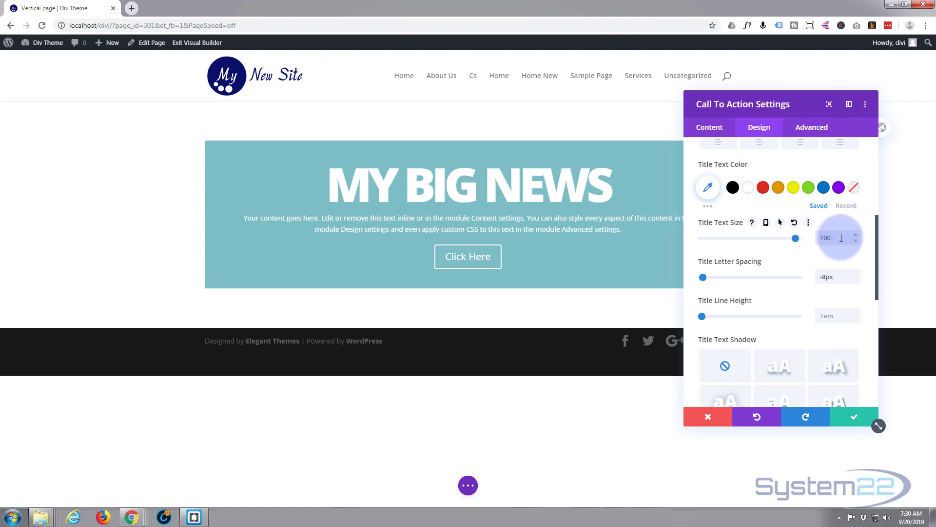
pyautogui.write('100px')
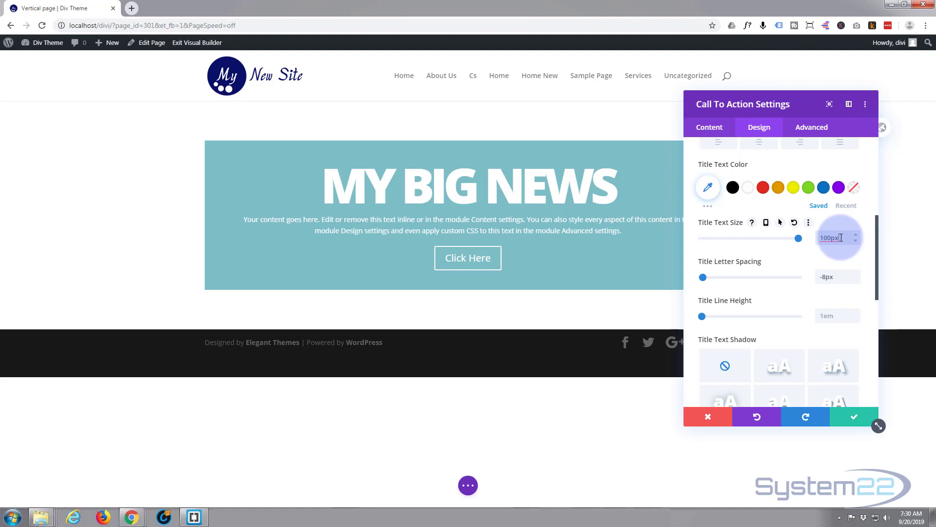
pyautogui.click(790, 260)
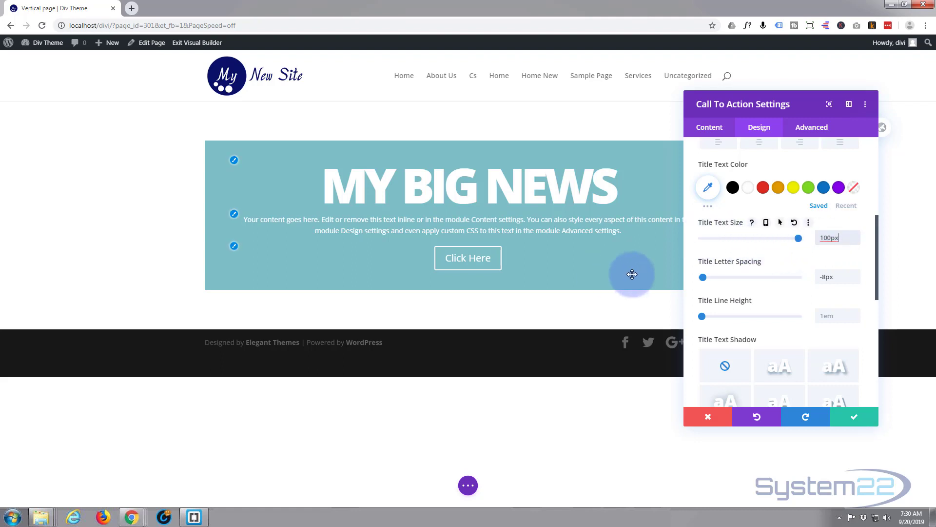
pyautogui.scroll(-3, 739, 279)
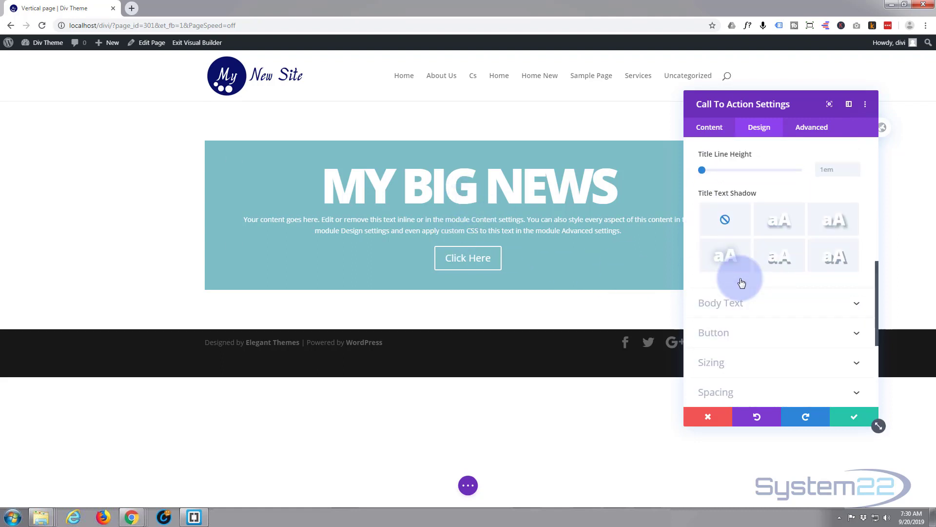
pyautogui.click(831, 225)
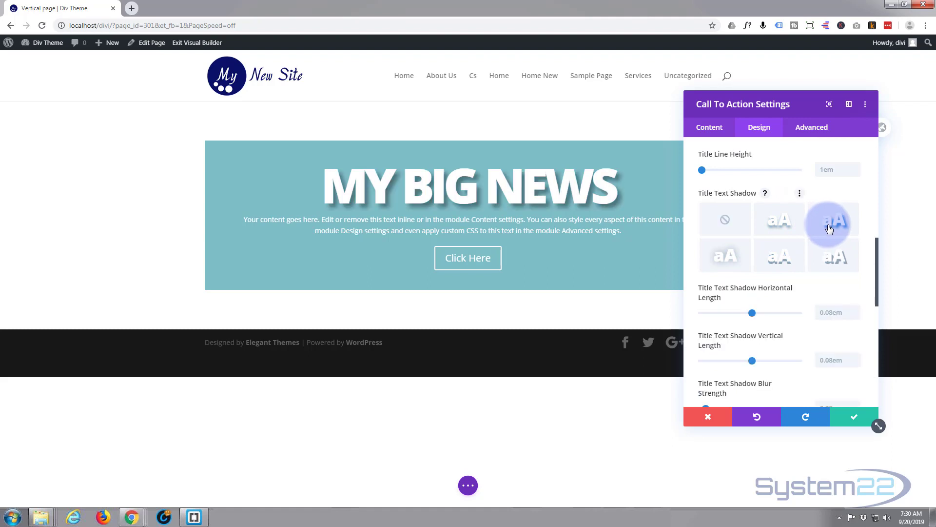
# Save the Call To Action module's styling changes
pyautogui.click(860, 415)
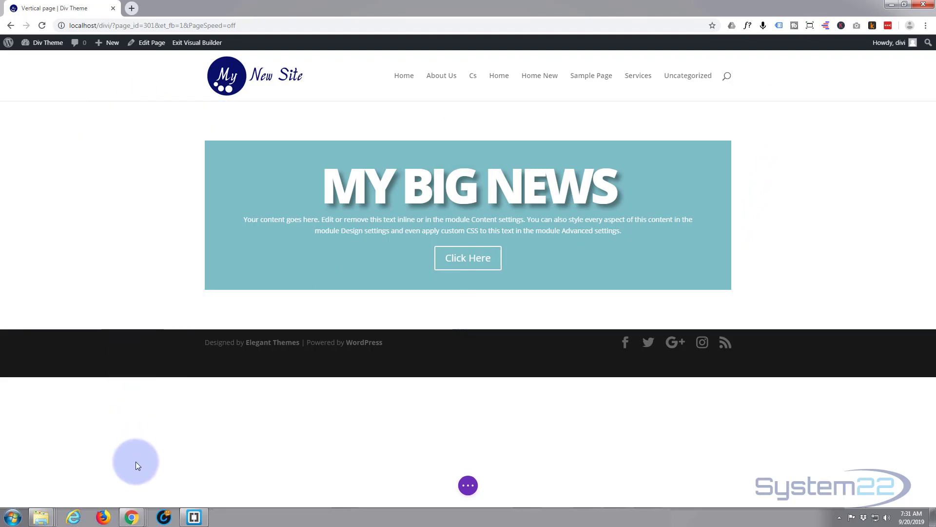
pyautogui.moveTo(137, 506)
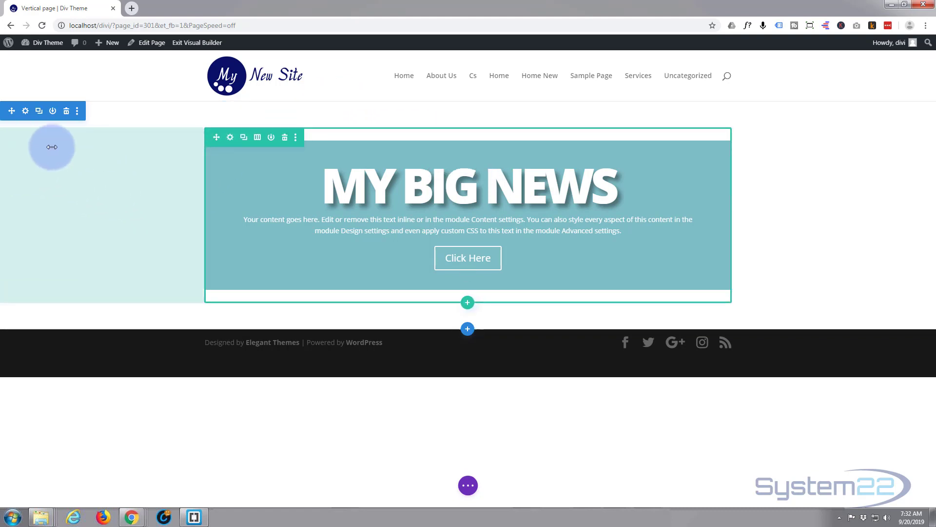
# Give the section a linear gradient background fading from blue to dark navy #072759
pyautogui.click(26, 112)
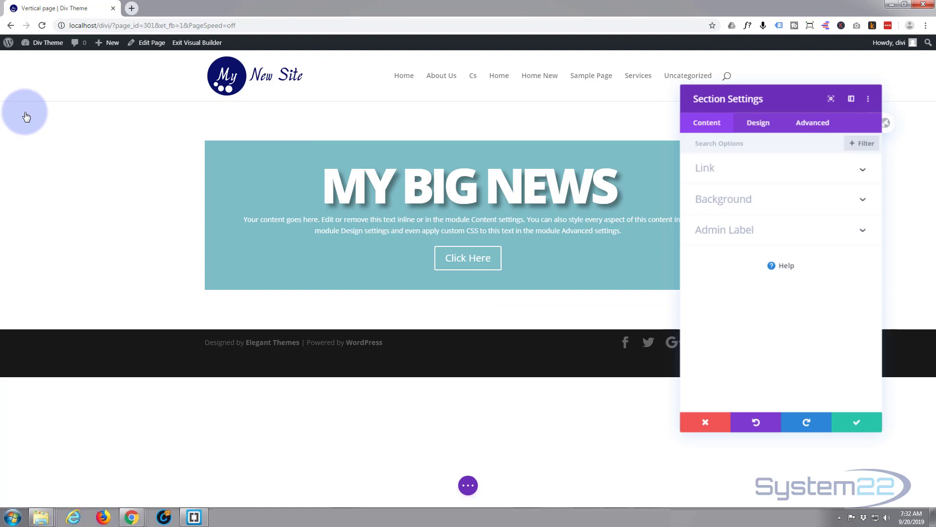
pyautogui.click(740, 199)
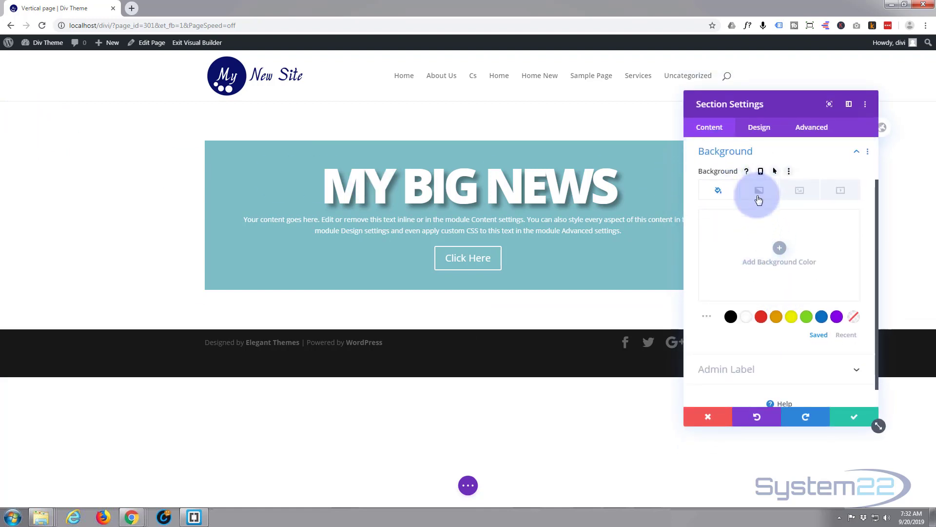
pyautogui.click(759, 193)
pyautogui.click(777, 264)
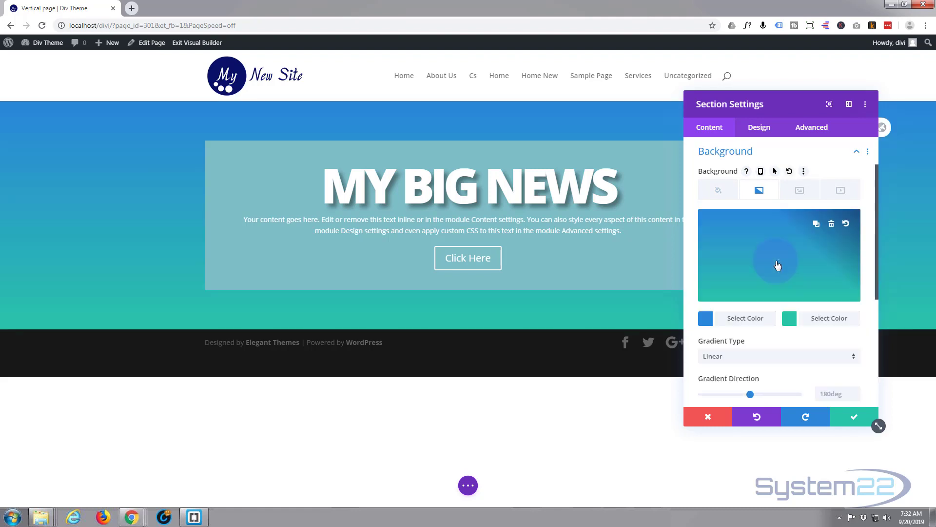
pyautogui.click(819, 318)
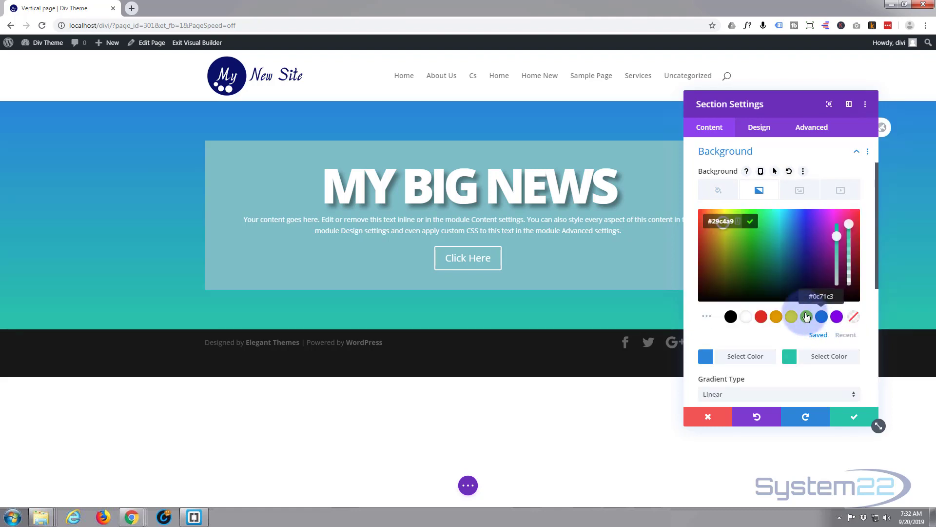
pyautogui.click(798, 274)
pyautogui.moveTo(796, 274)
pyautogui.mouseDown()
pyautogui.moveTo(798, 282)
pyautogui.moveTo(797, 274)
pyautogui.mouseUp()
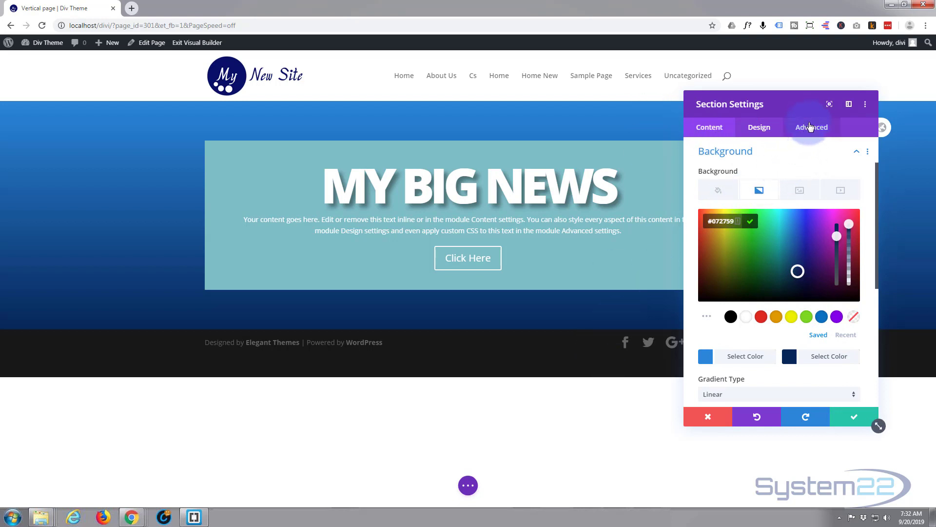
# Go to the section's Advanced settings and place the cursor in the Custom CSS Main Element box
pyautogui.click(764, 129)
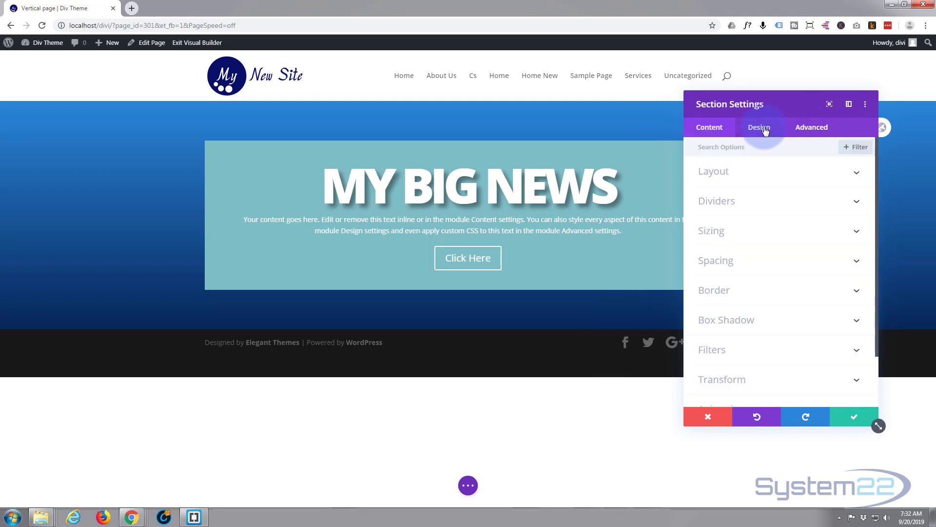
pyautogui.click(777, 234)
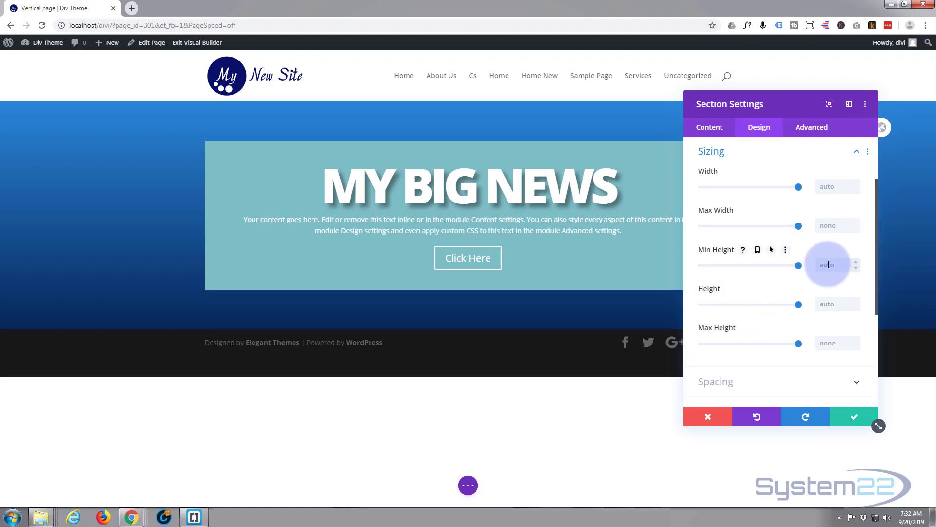
pyautogui.click(818, 133)
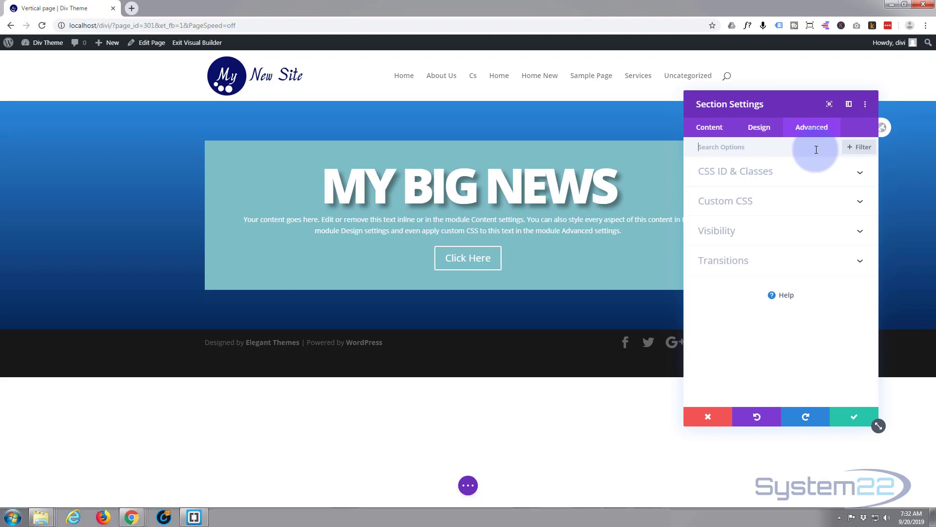
pyautogui.moveTo(788, 106); pyautogui.dragTo(817, 99)
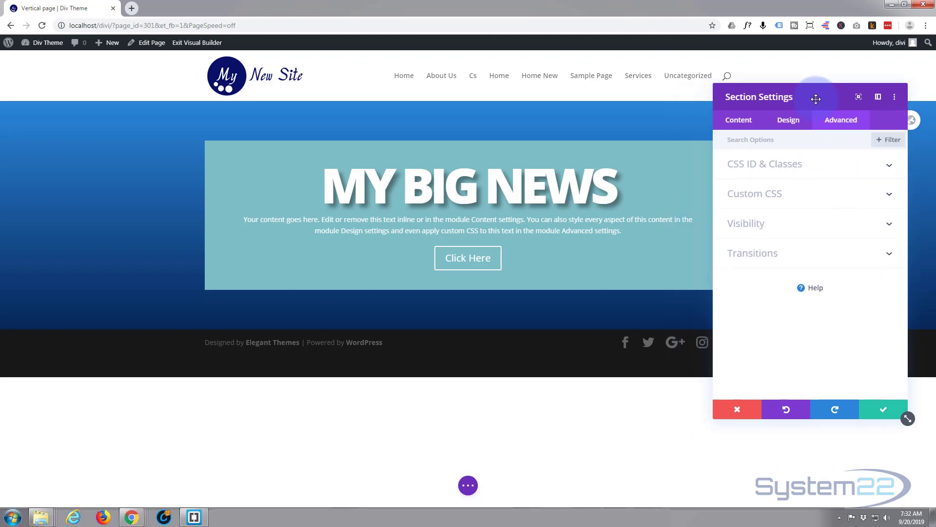
pyautogui.click(815, 193)
pyautogui.click(764, 265)
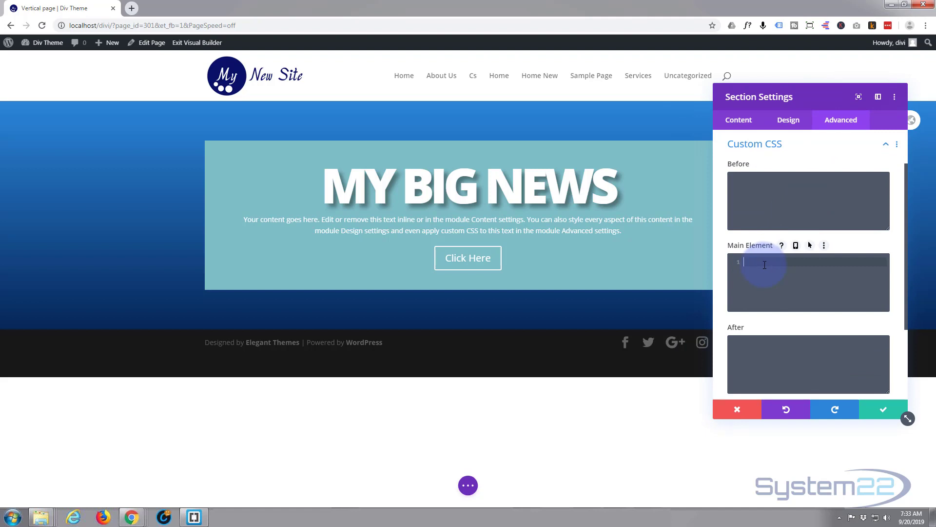
# Enter min-height: calc(100vh - 120px) as the section's Main Element CSS
pyautogui.write('min-height')
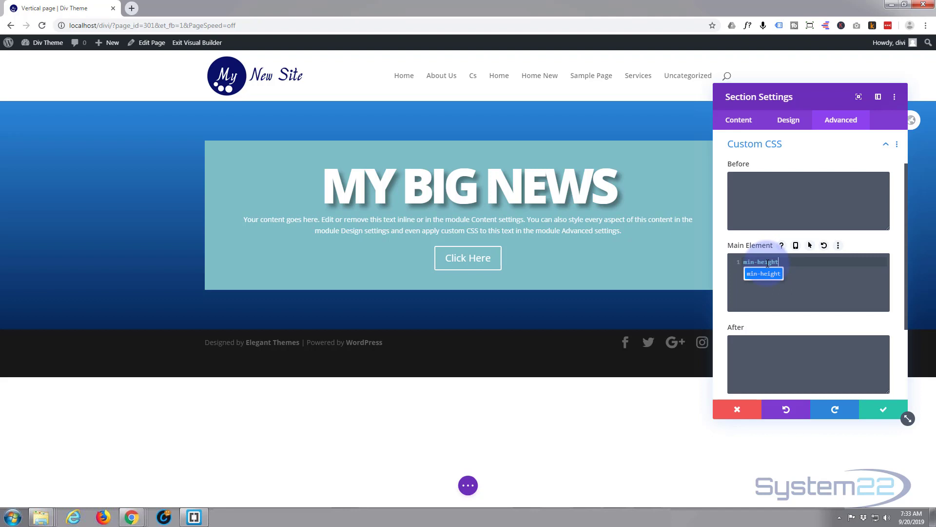
pyautogui.write(':')
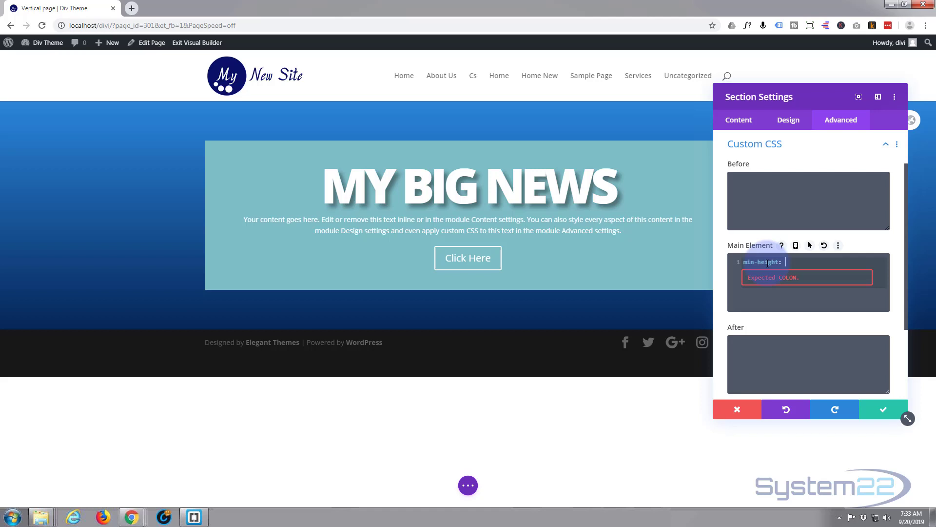
pyautogui.write(' calc(')
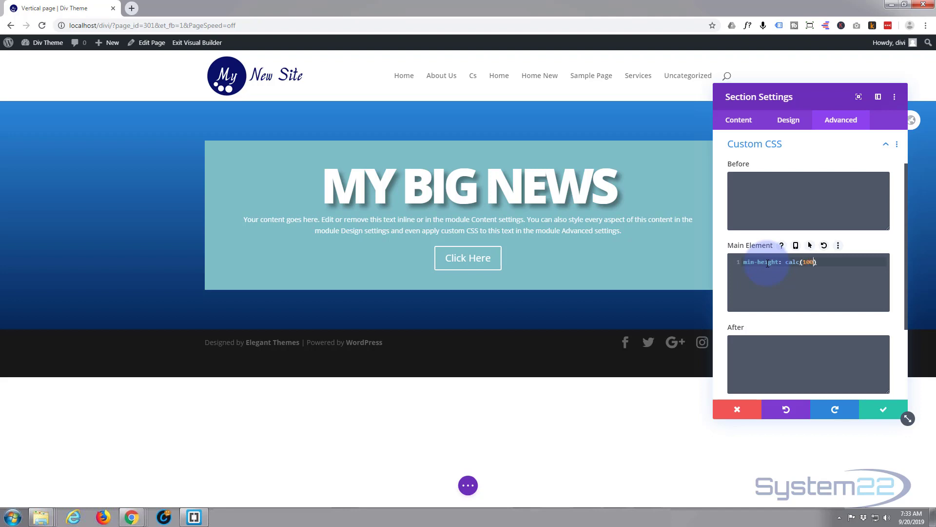
pyautogui.write('100vh')
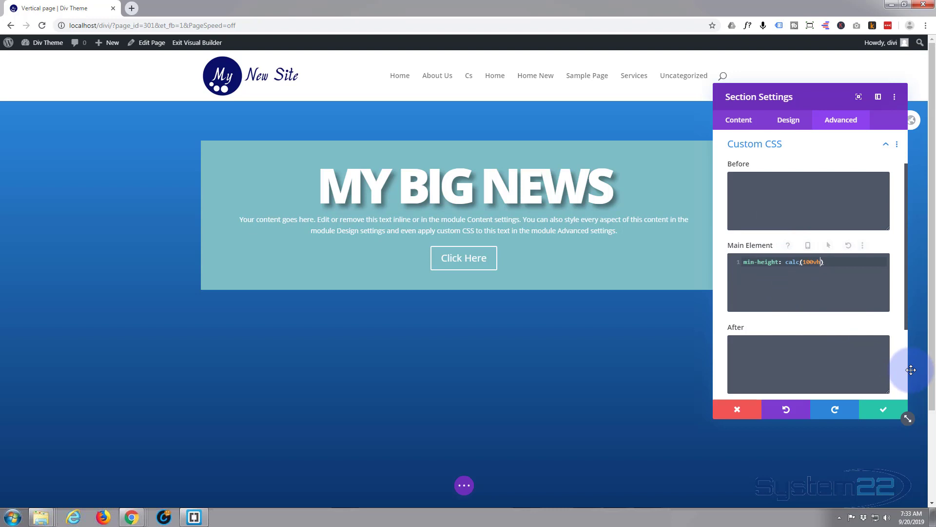
pyautogui.moveTo(932, 398); pyautogui.dragTo(932, 334)
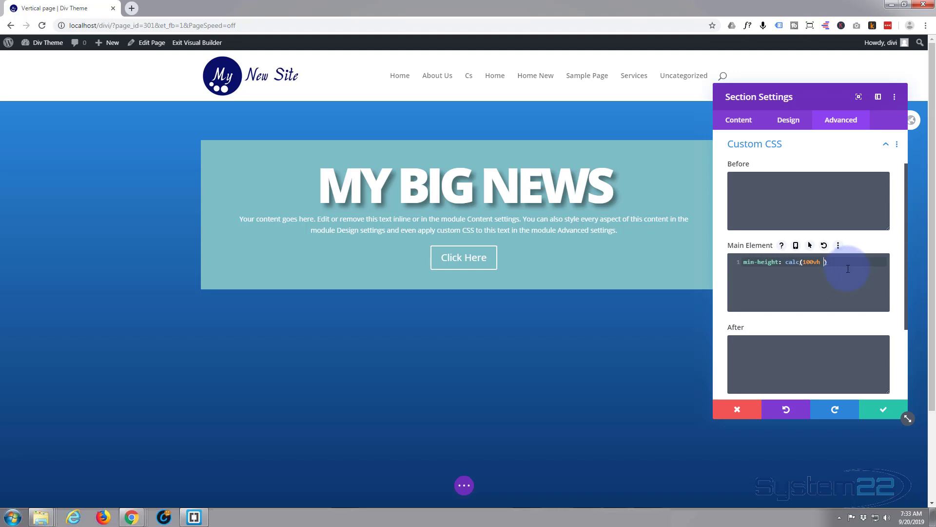
pyautogui.write('- 120px')
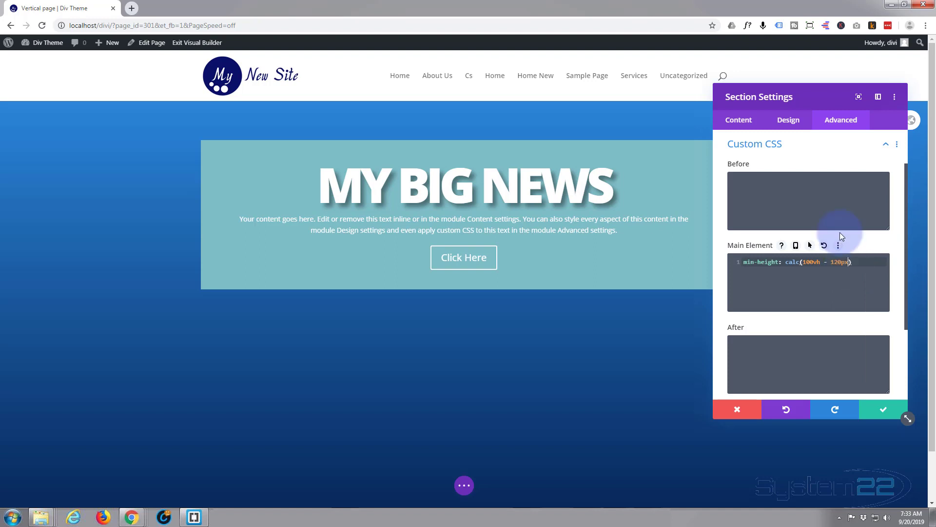
# Change the min-height offset from 120px to 125px
pyautogui.scroll(-1, 654, 379)
pyautogui.scroll(1, 654, 381)
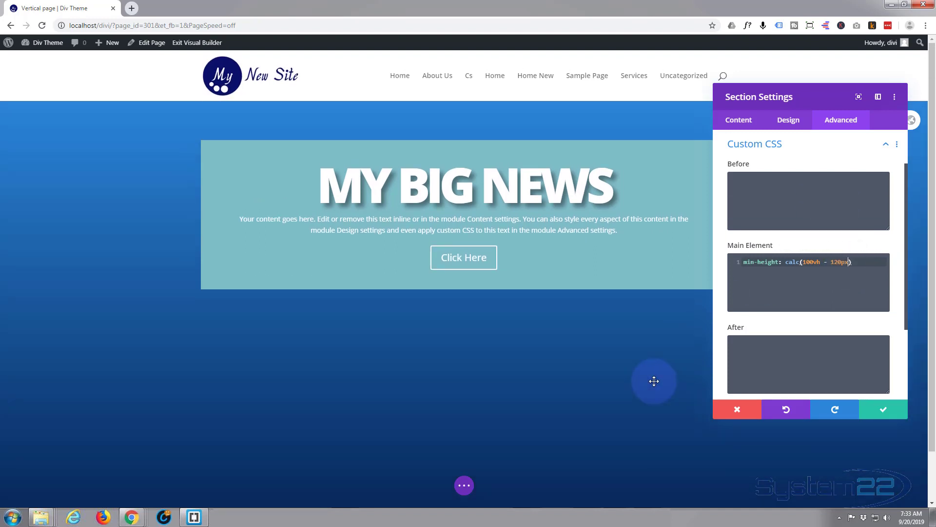
pyautogui.scroll(-1, 654, 381)
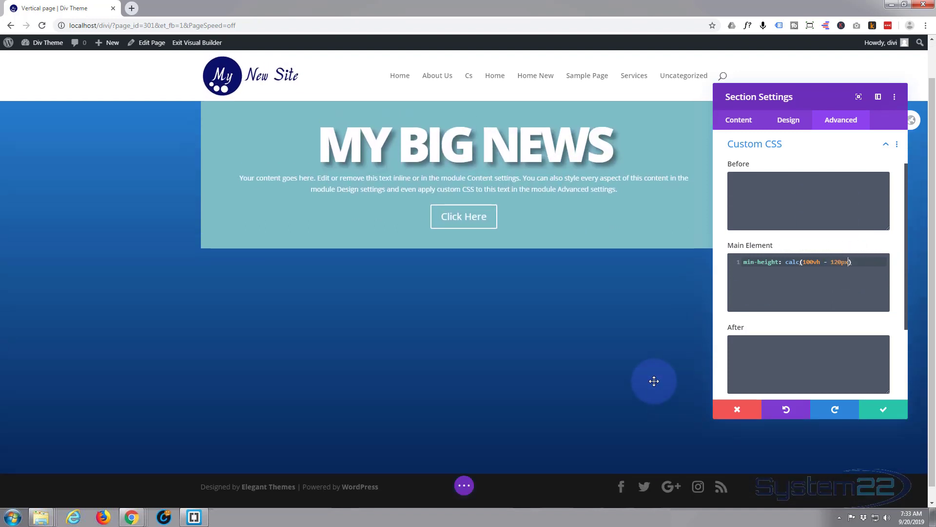
pyautogui.scroll(1, 654, 381)
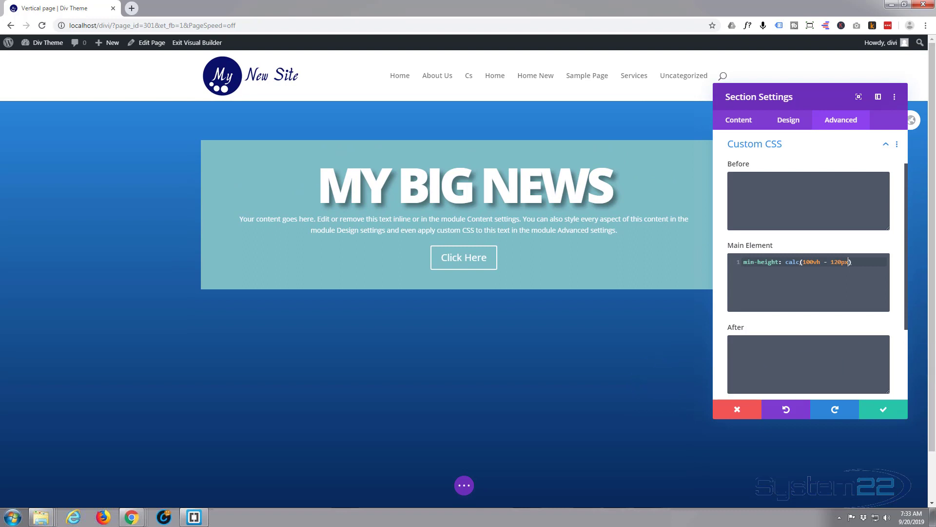
pyautogui.moveTo(931, 433)
pyautogui.mouseDown()
pyautogui.moveTo(932, 442)
pyautogui.moveTo(930, 424)
pyautogui.mouseUp()
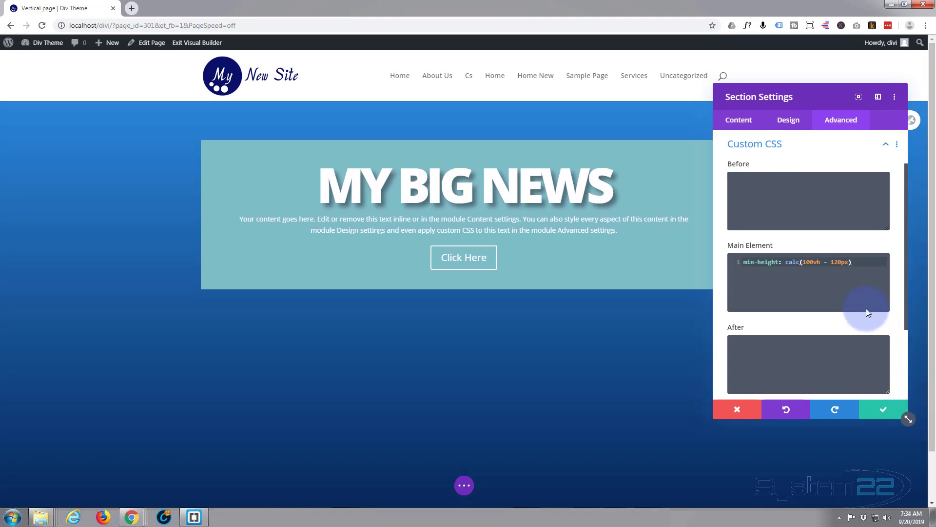
pyautogui.moveTo(836, 262); pyautogui.dragTo(841, 263)
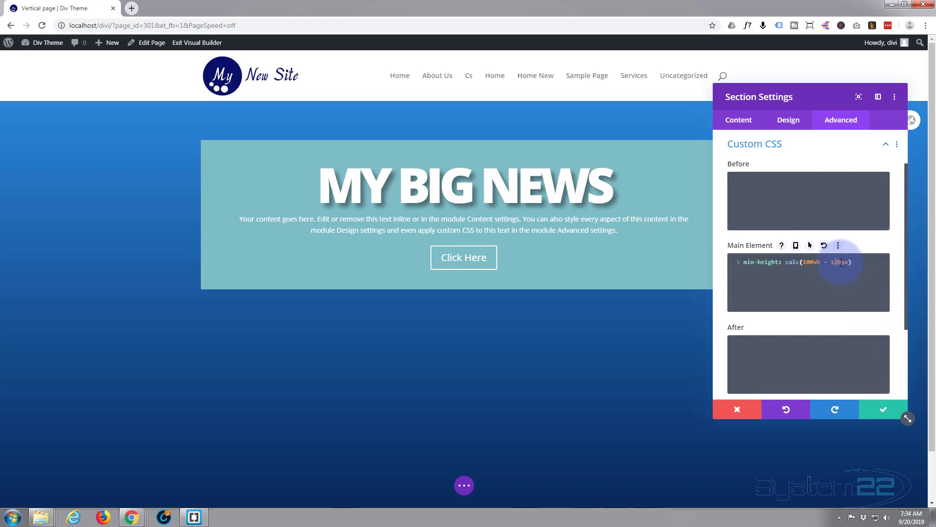
pyautogui.press('BackSpace')
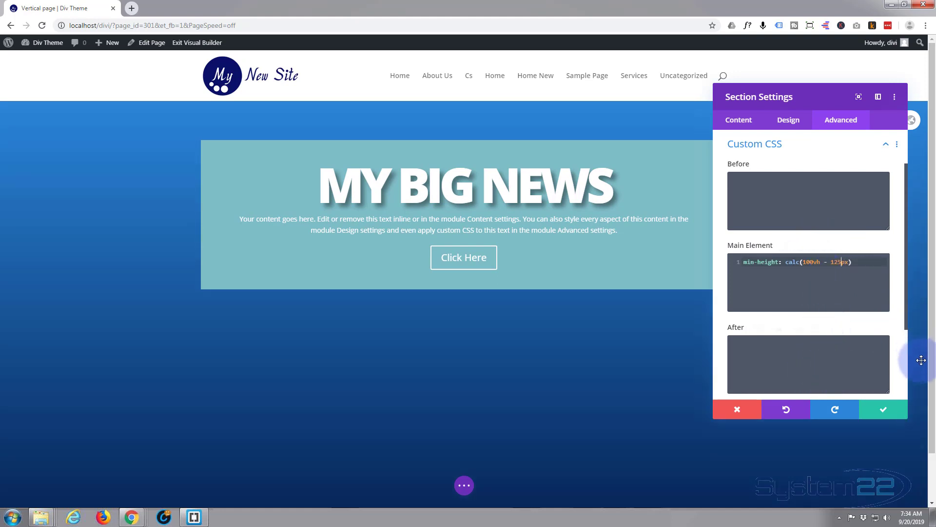
# Raise the offset further to 130px and then 135px
pyautogui.moveTo(933, 438)
pyautogui.mouseDown()
pyautogui.moveTo(933, 454)
pyautogui.moveTo(933, 439)
pyautogui.mouseUp()
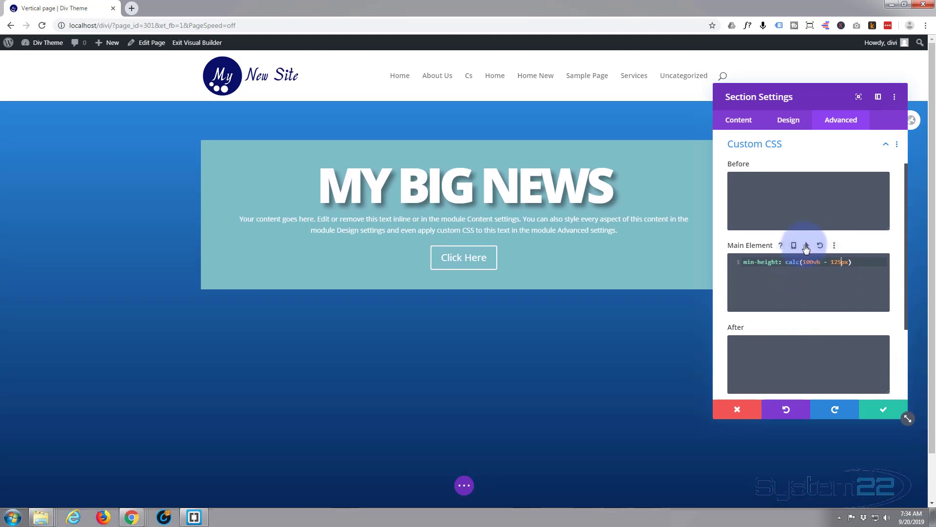
pyautogui.doubleClick(841, 262)
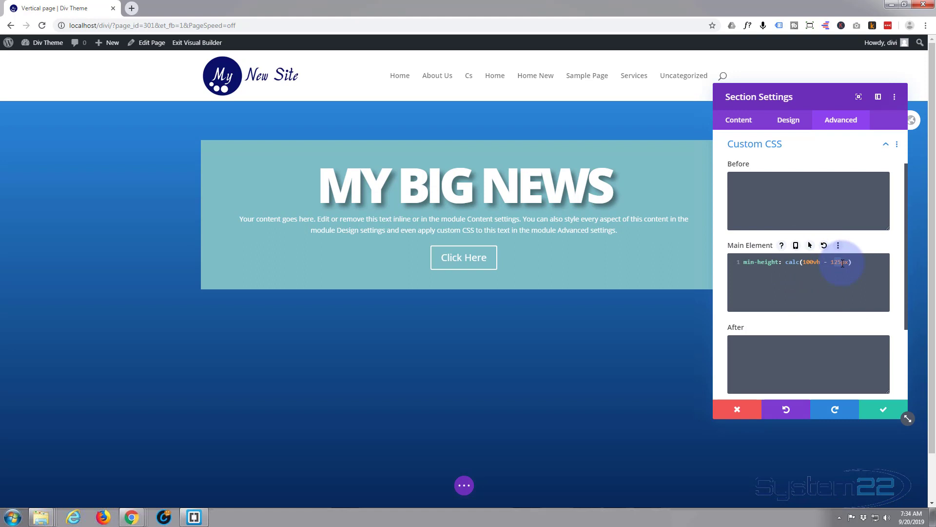
pyautogui.write('130')
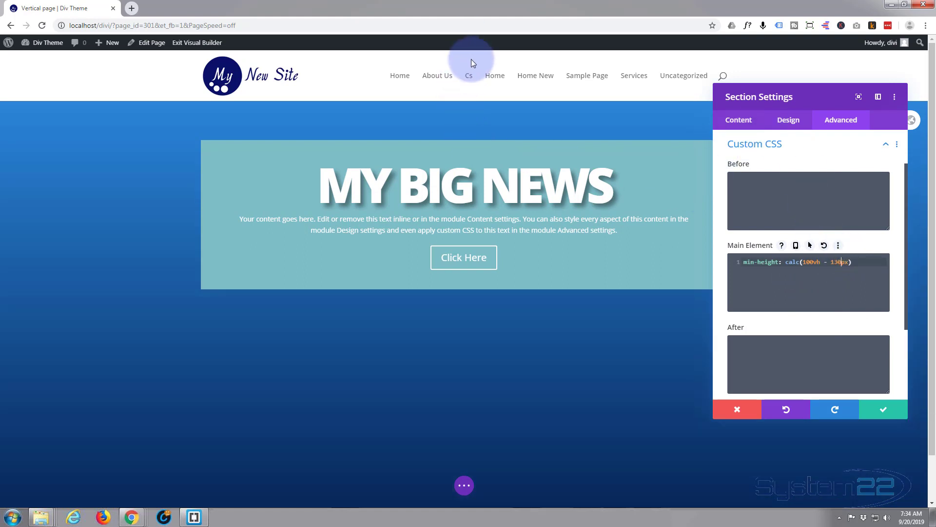
pyautogui.click(852, 278)
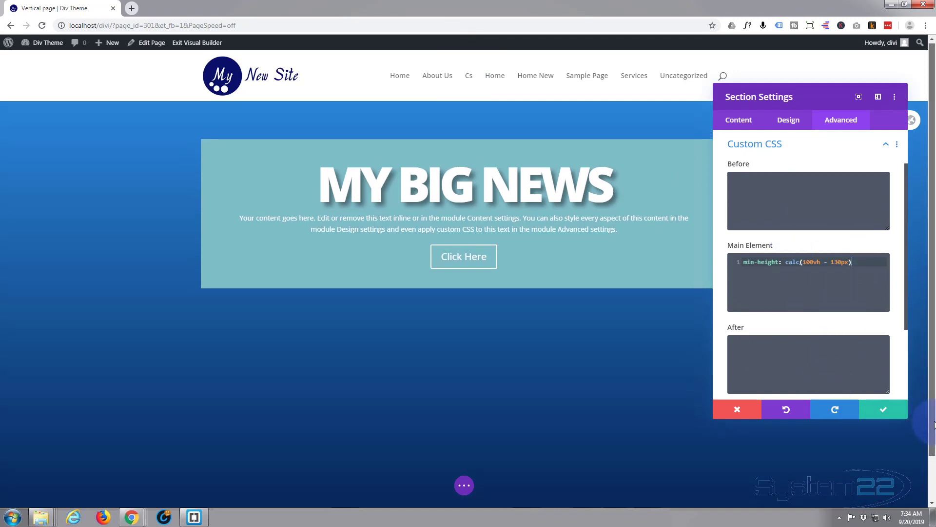
pyautogui.click(840, 262)
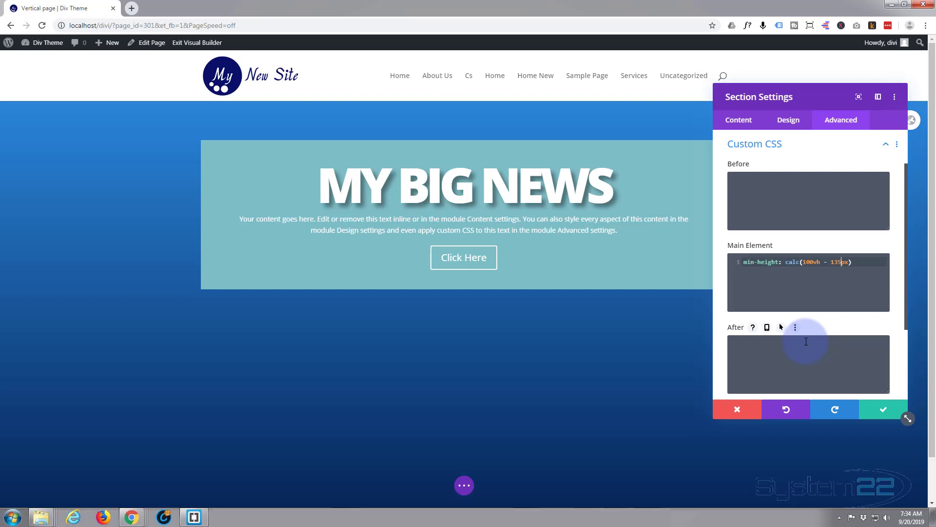
pyautogui.click(882, 288)
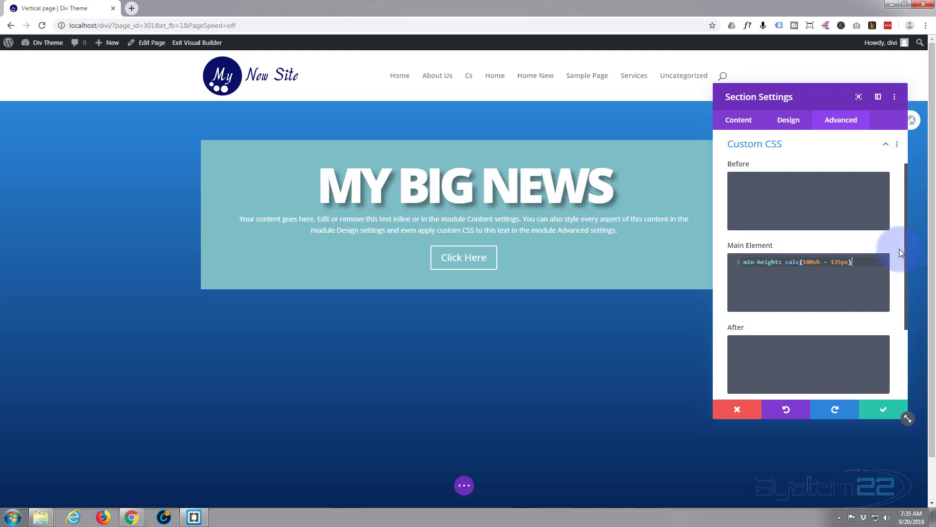
# Append display:flex; and flex-direction:column; after the min-height rule
pyautogui.write(';')
pyautogui.write('display')
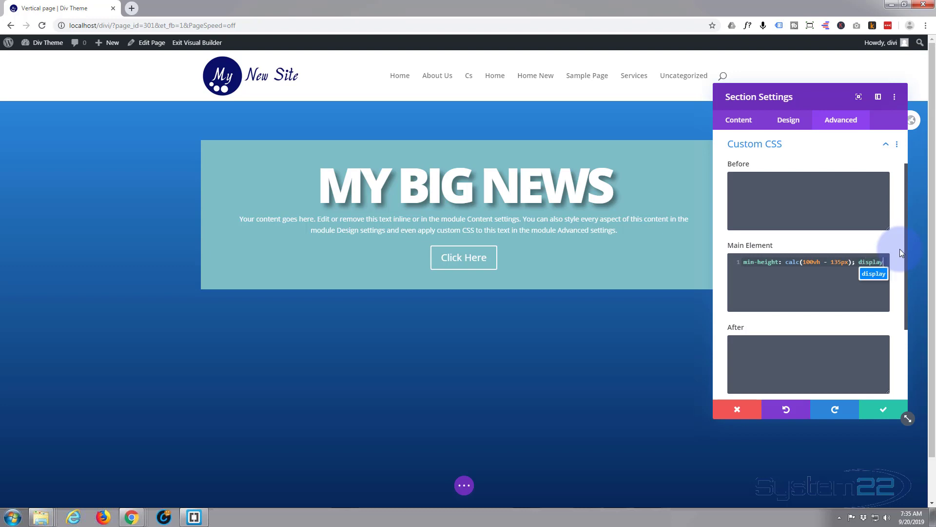
pyautogui.write(':')
pyautogui.write('flex')
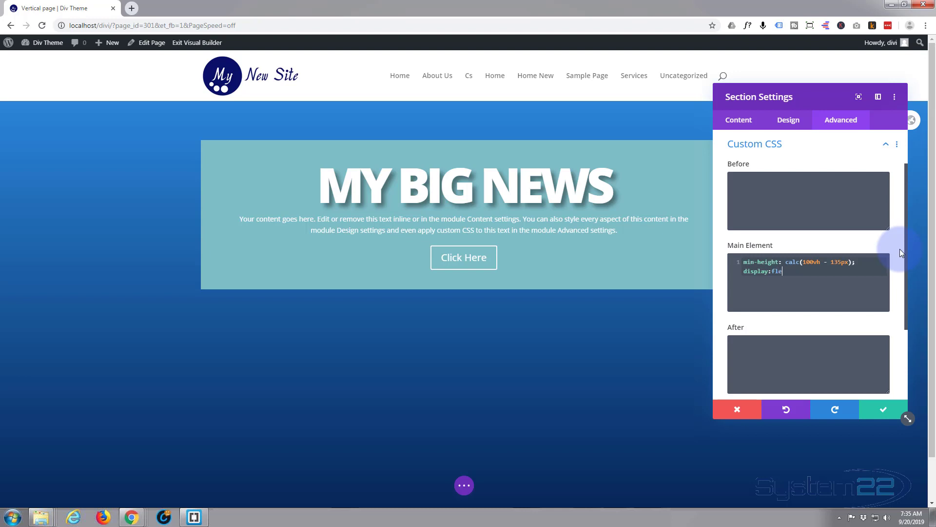
pyautogui.write(';')
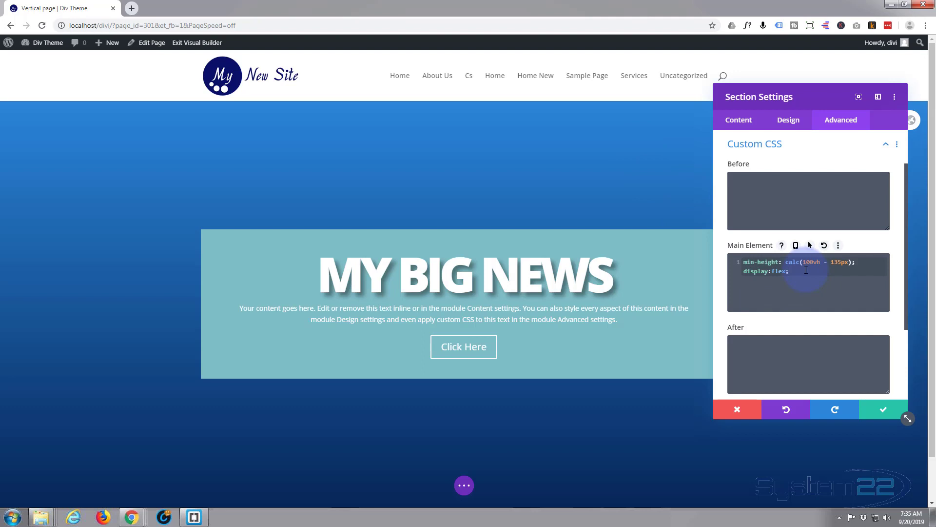
pyautogui.write('flex')
pyautogui.write('-d')
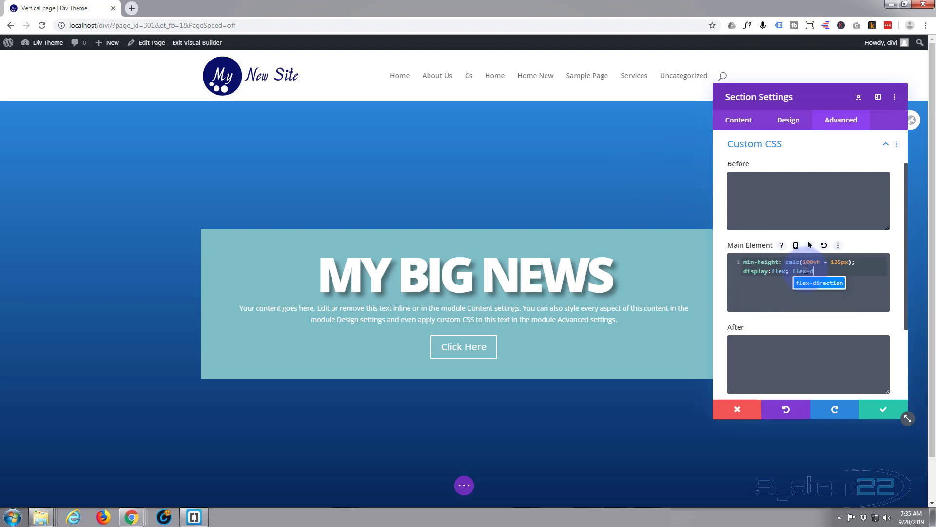
pyautogui.write('irection:co')
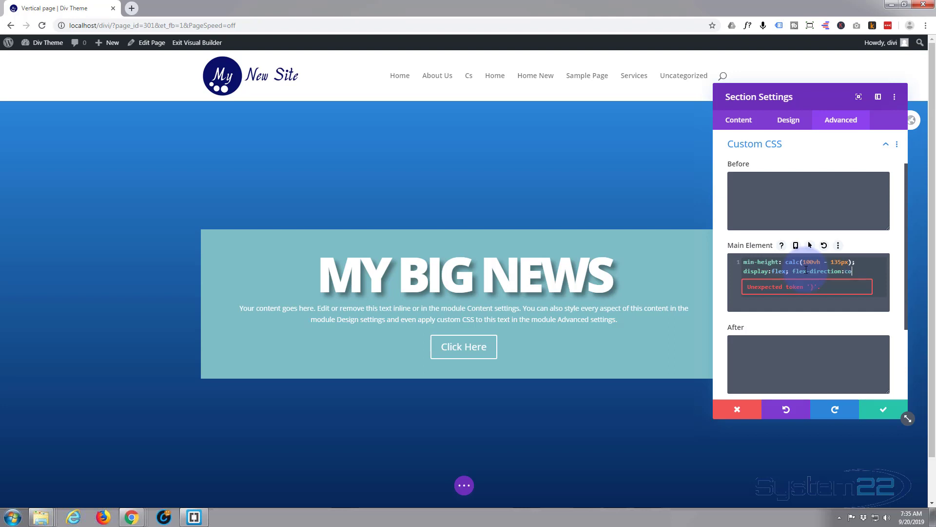
pyautogui.write('lumn')
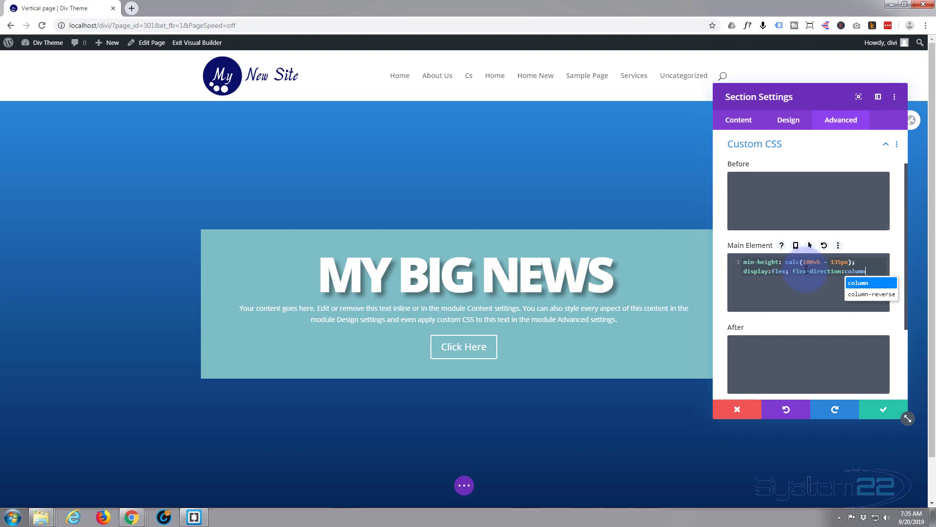
pyautogui.write(';')
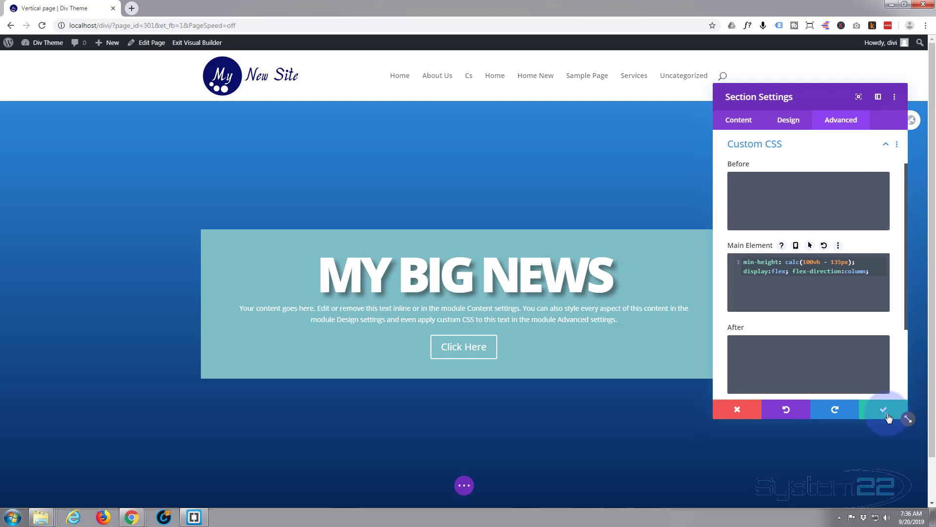
# Confirm the section's flex-direction:column CSS settings, save the page as a draft, and exit the Visual Builder
pyautogui.click(889, 412)
pyautogui.click(467, 490)
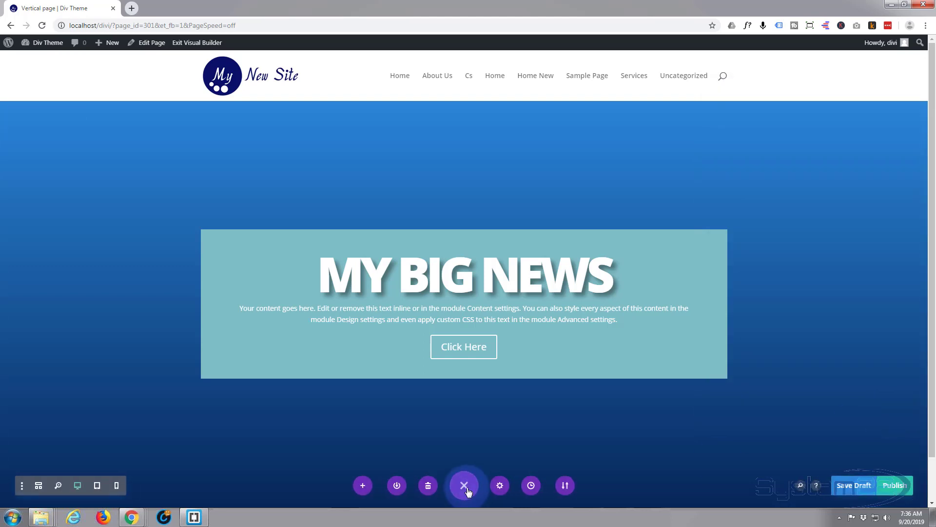
pyautogui.click(855, 486)
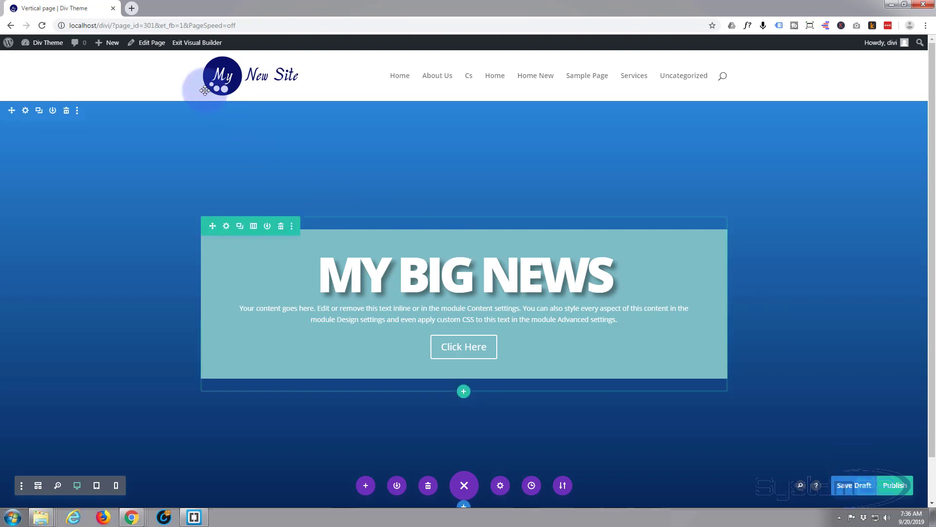
pyautogui.click(188, 45)
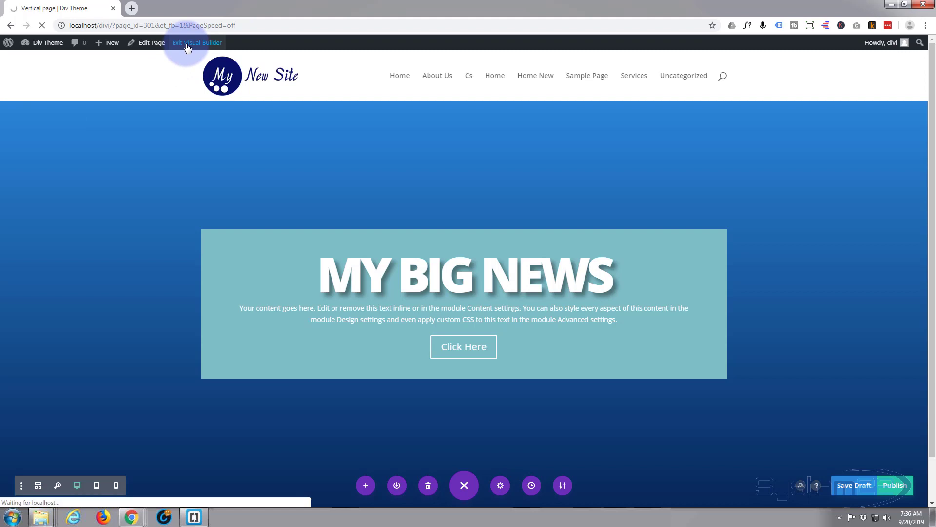